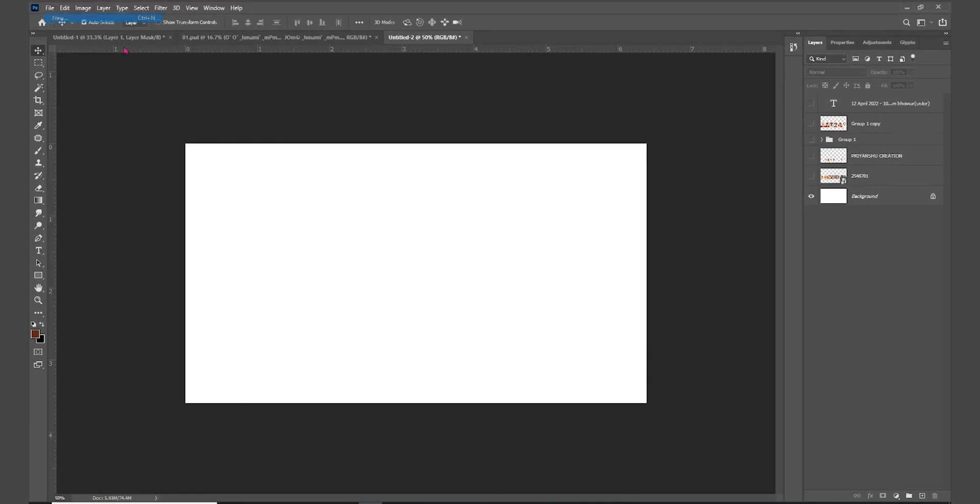
Step: Create a new 15 × 15 inch document at 300 pixels/inch in 8-bit RGB Color
click(481, 207)
click(543, 192)
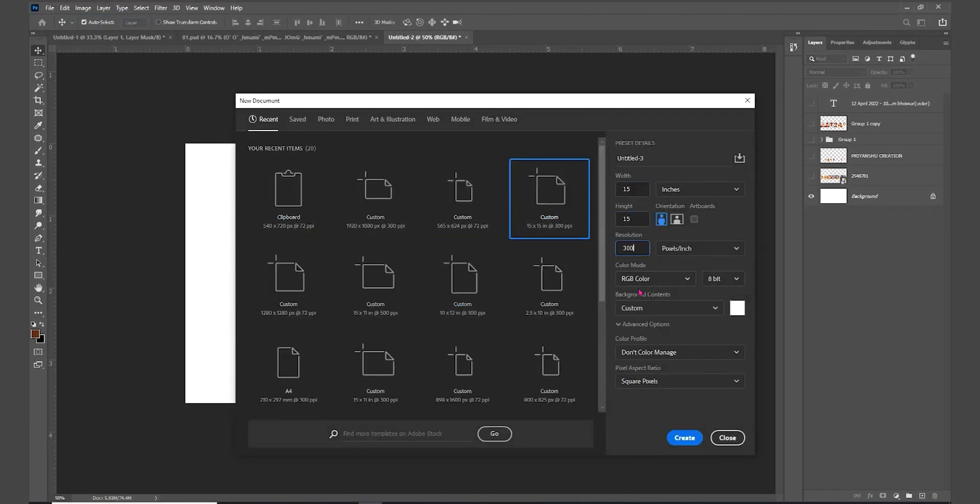
click(685, 438)
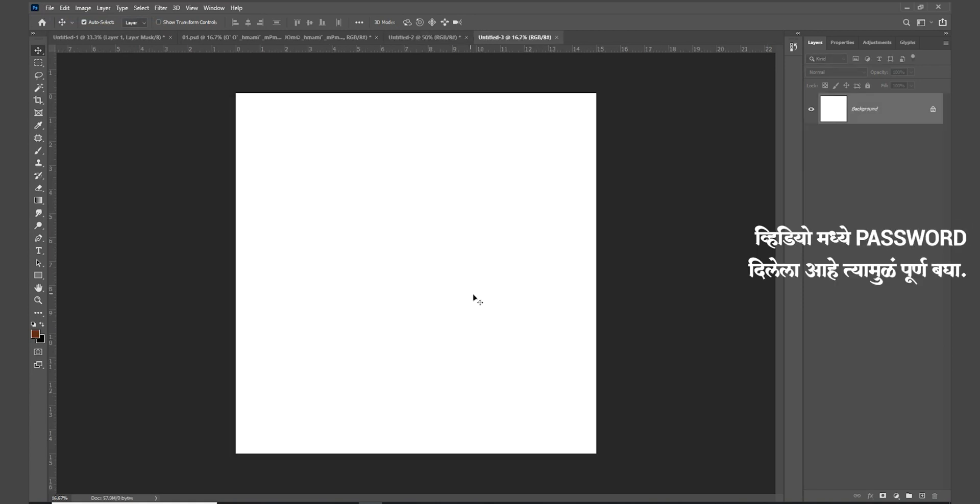
Step: Place Texture BG (8).jpg as the background, scale it to cover the whole canvas, and lock its layer
right_click(384, 206)
click(396, 212)
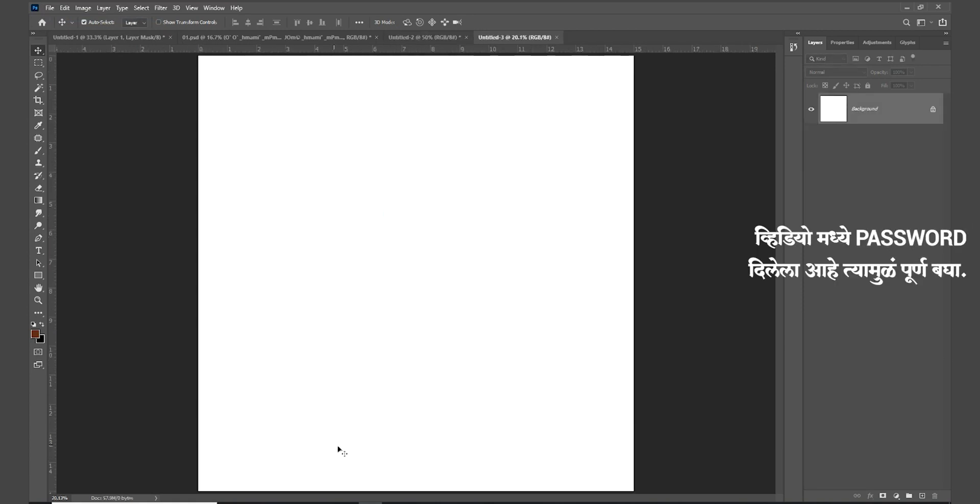
click(382, 469)
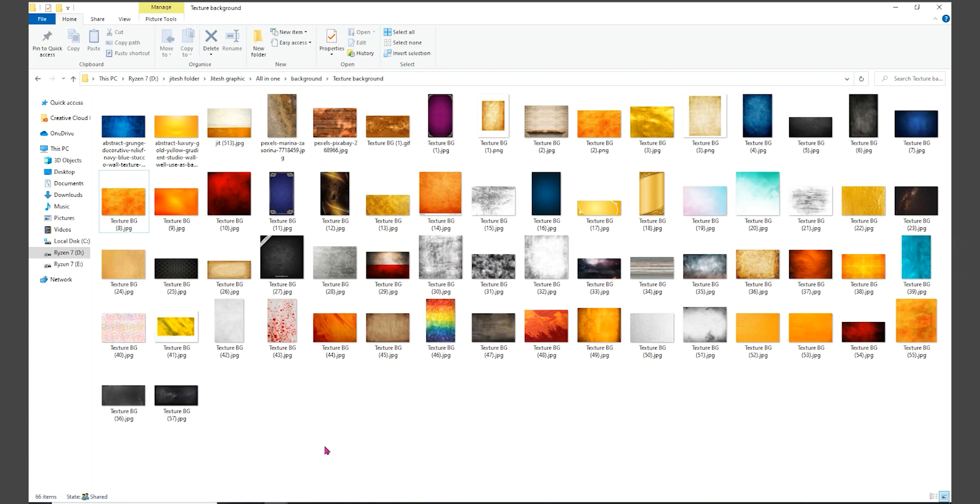
drag(130, 235, 399, 410)
drag(415, 321, 412, 256)
drag(416, 331, 416, 485)
drag(359, 287, 481, 292)
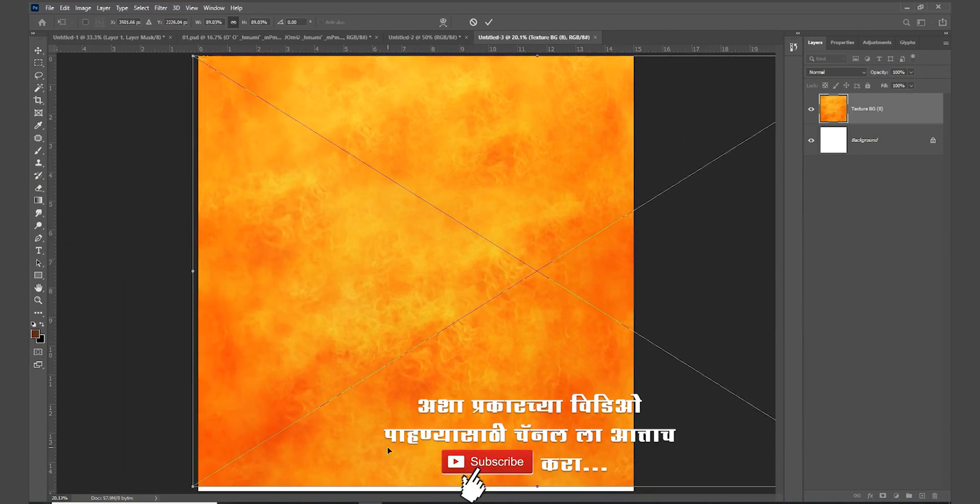
drag(450, 488, 451, 498)
key(Return)
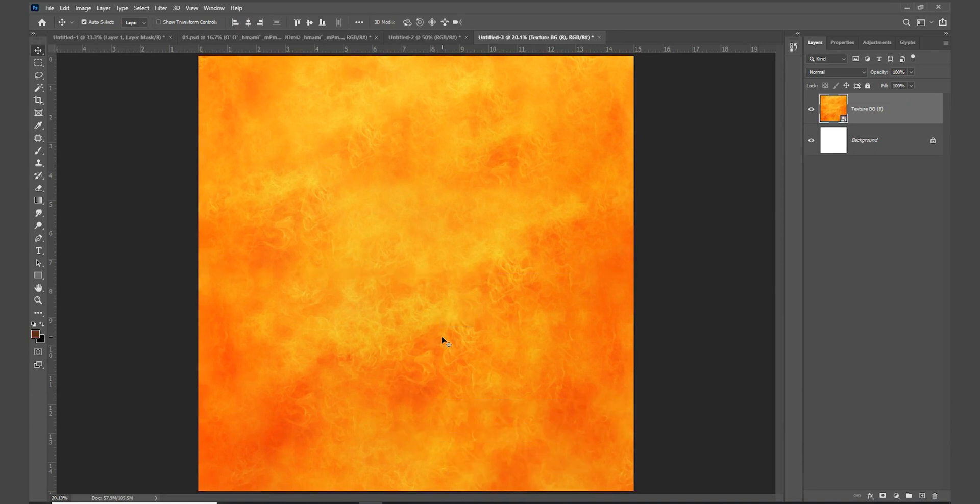
key(ctrl+minus)
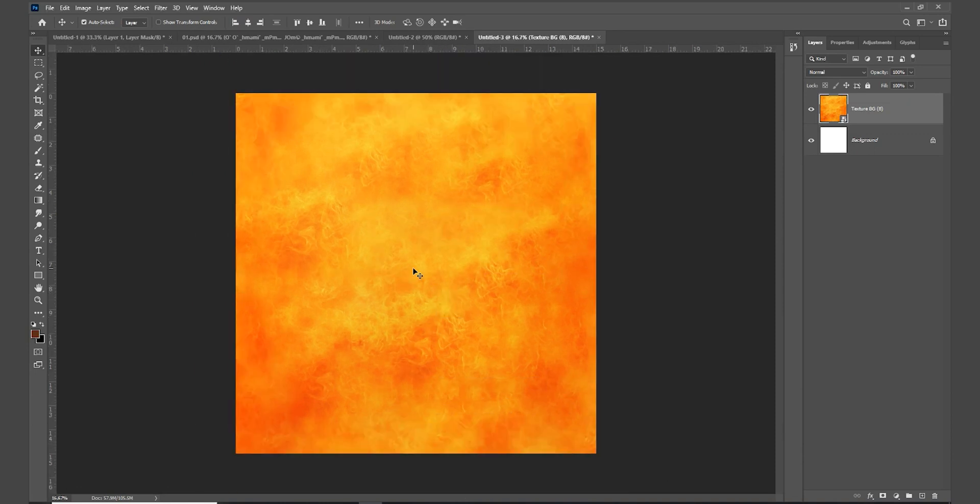
click(867, 85)
Step: Copy the brown Maharashtra map from 01.psd into the Untitled-3 document, over the orange texture
click(527, 258)
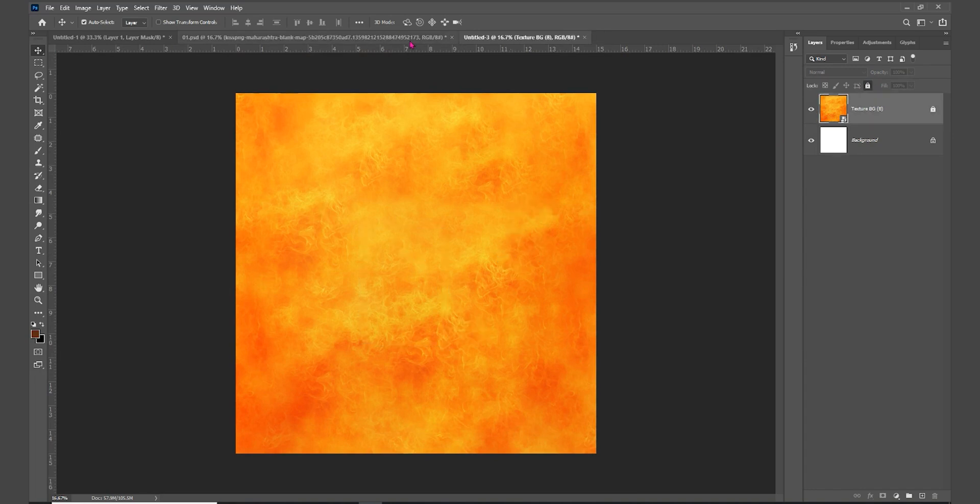
click(410, 38)
drag(454, 172, 420, 227)
Step: Enable a 2 px yellow outside Stroke and an Outer Glow on the map, and move it closer to the canvas's left edge
click(871, 496)
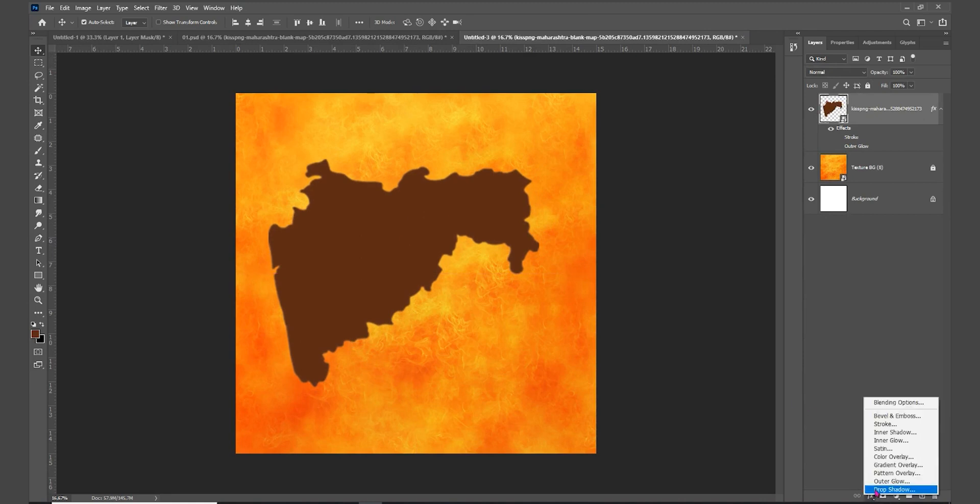
click(886, 426)
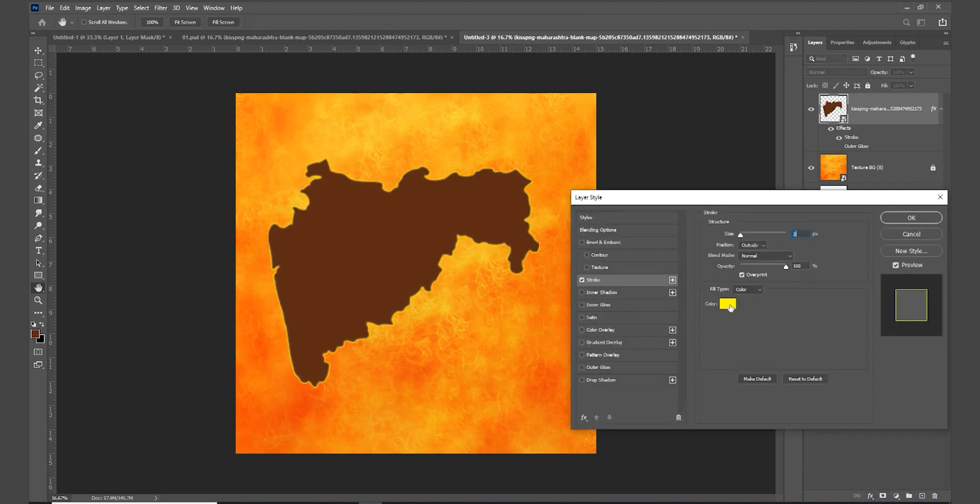
click(582, 368)
click(895, 221)
key(v)
drag(419, 232, 389, 225)
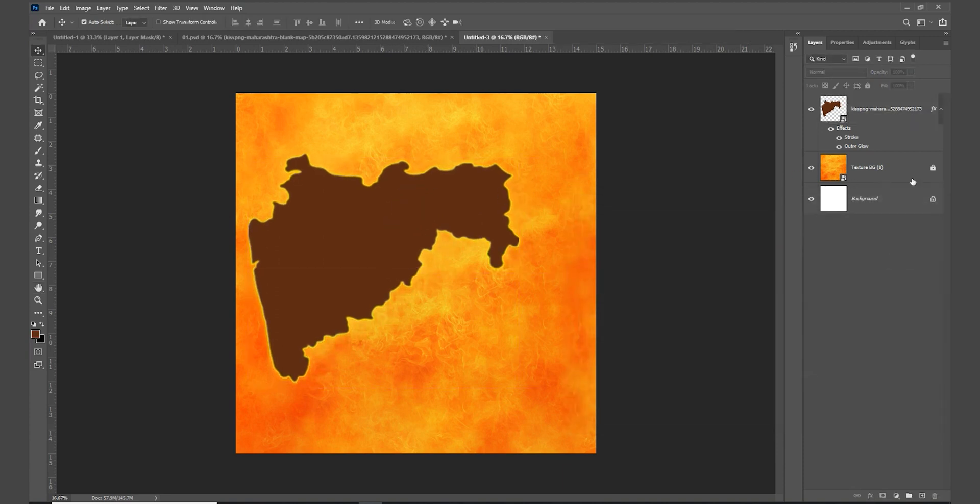
Step: Duplicate the Texture BG (8) layer, move the copy above the map layer, and clip it to the map
double_click(914, 174)
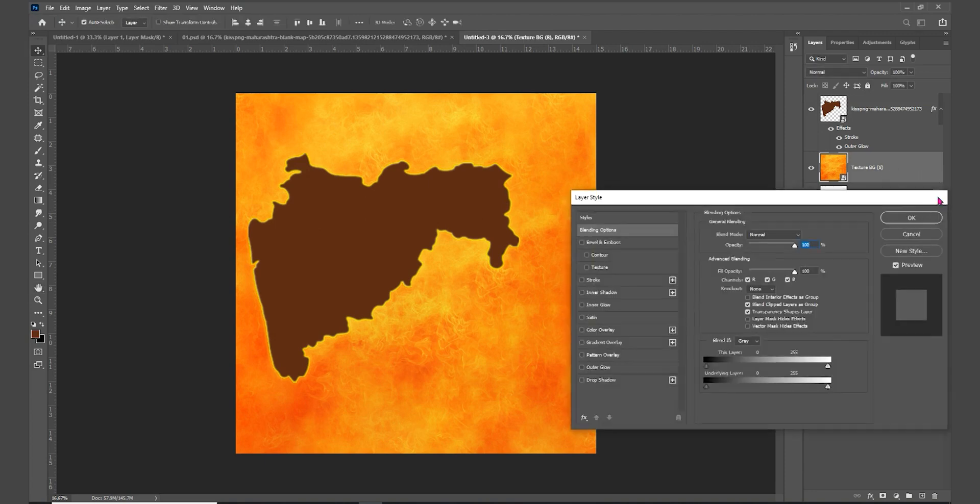
click(941, 197)
key(ctrl+j)
click(908, 205)
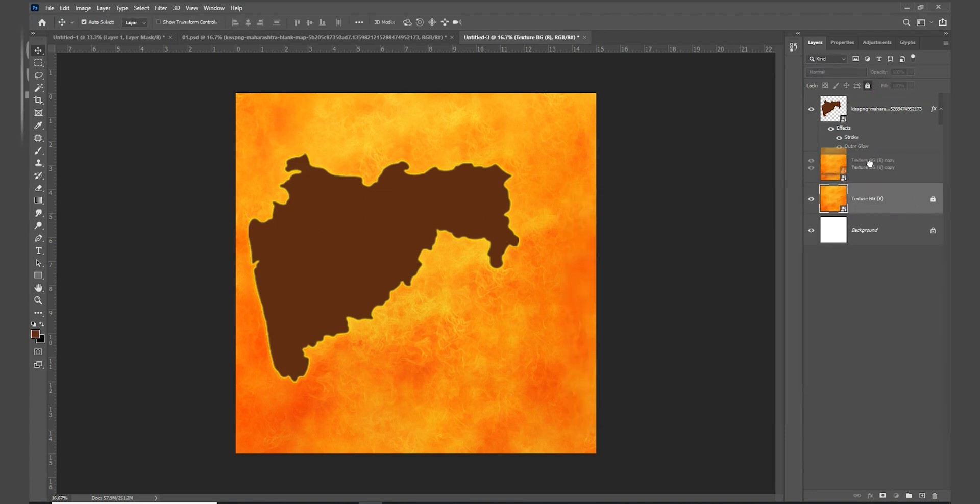
drag(873, 167, 872, 114)
right_click(884, 118)
click(816, 301)
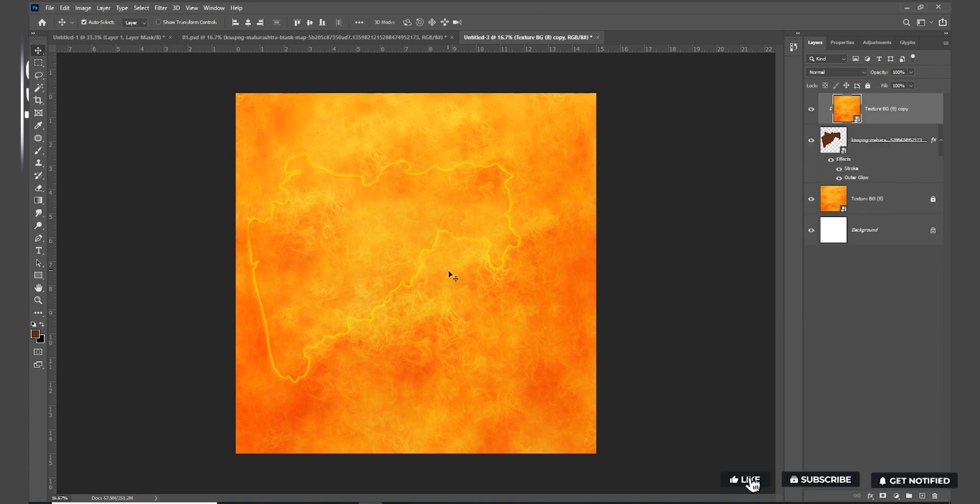
Step: Scale down the clipped texture copy and position it so it covers the map shape
key(ctrl+t)
drag(698, 247, 564, 252)
drag(673, 274, 522, 274)
drag(461, 285, 518, 288)
drag(150, 274, 196, 274)
drag(297, 274, 285, 271)
key(Return)
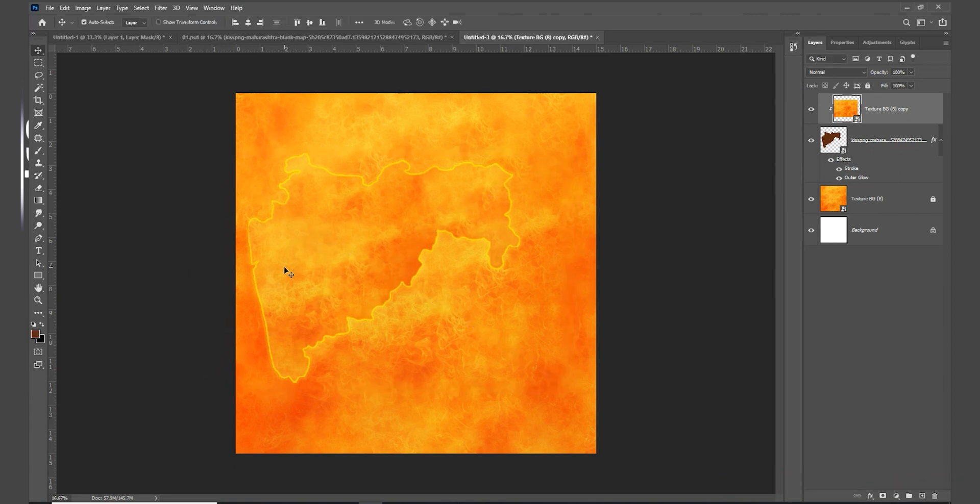
Step: Apply Hue/Saturation to the clipped texture copy with Hue -11, Saturation +71 and Lightness -23
key(ctrl+u)
drag(521, 128, 568, 214)
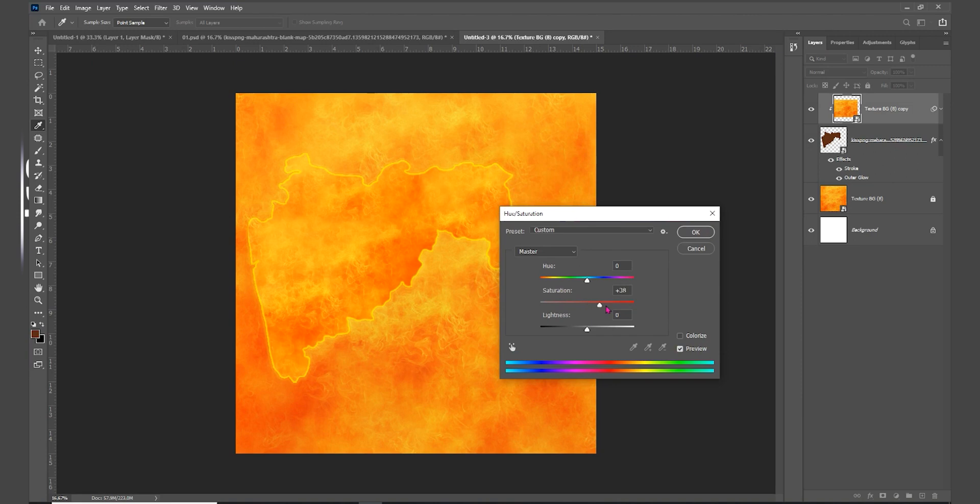
drag(587, 329, 582, 330)
drag(587, 283, 583, 284)
drag(580, 332, 575, 332)
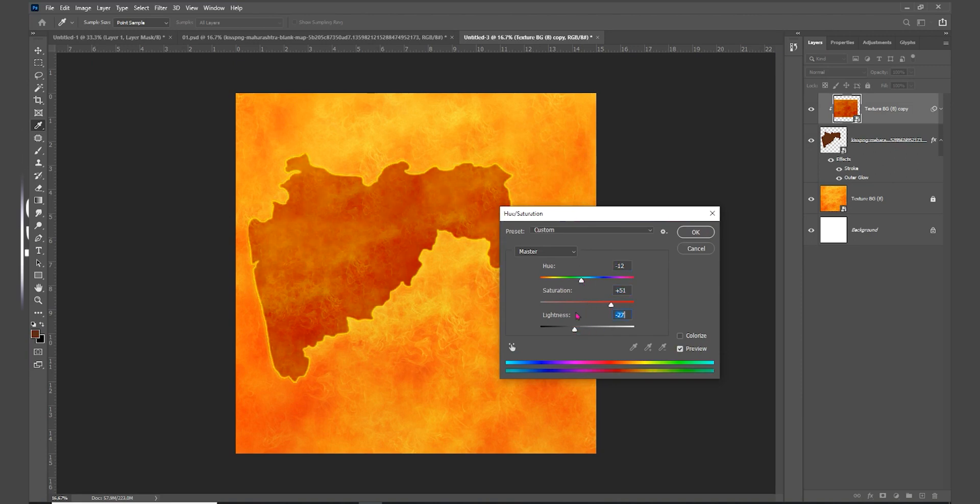
drag(584, 282, 583, 285)
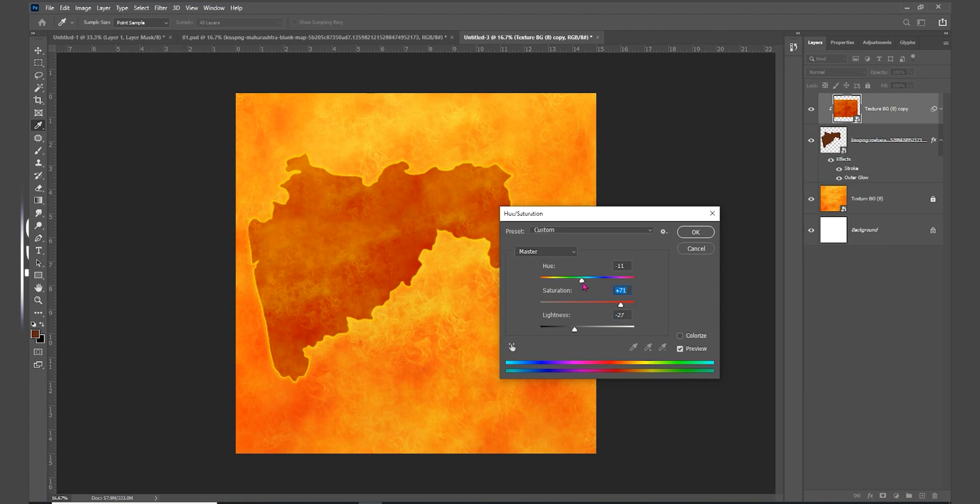
drag(579, 333, 580, 334)
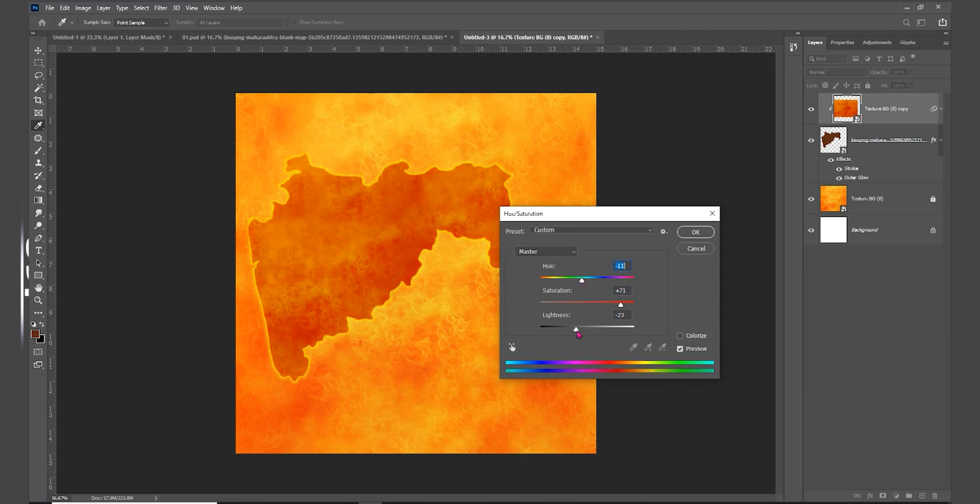
click(695, 232)
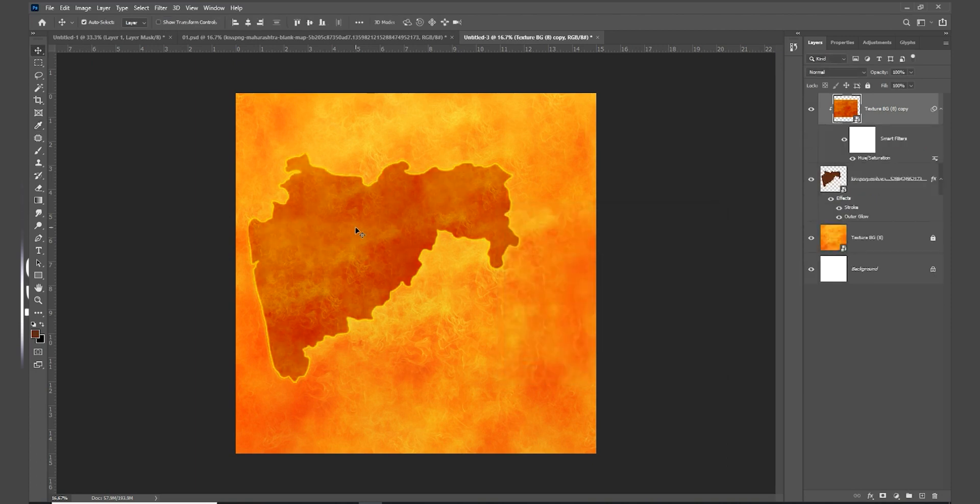
Step: Copy the row of six portraits from 01.psd into Untitled-3 and place it in the canvas's upper-right corner
click(312, 37)
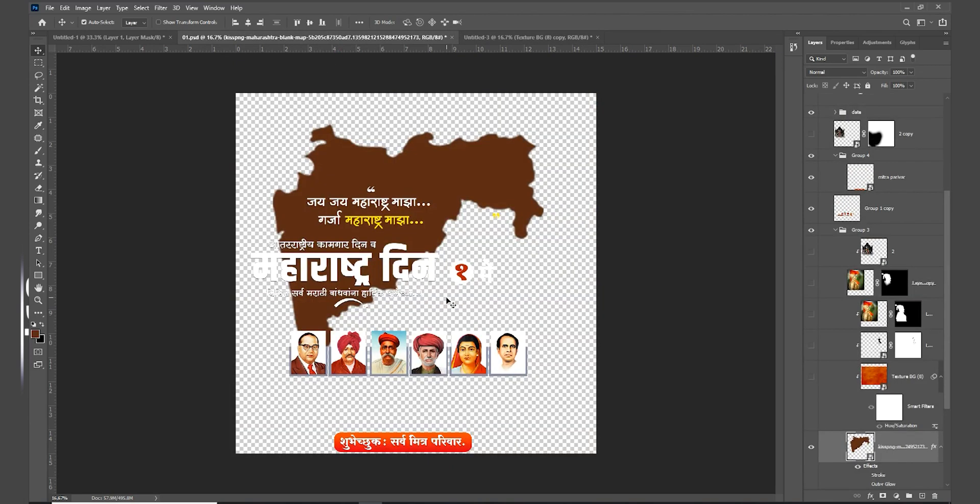
double_click(381, 207)
click(38, 52)
drag(452, 363, 489, 124)
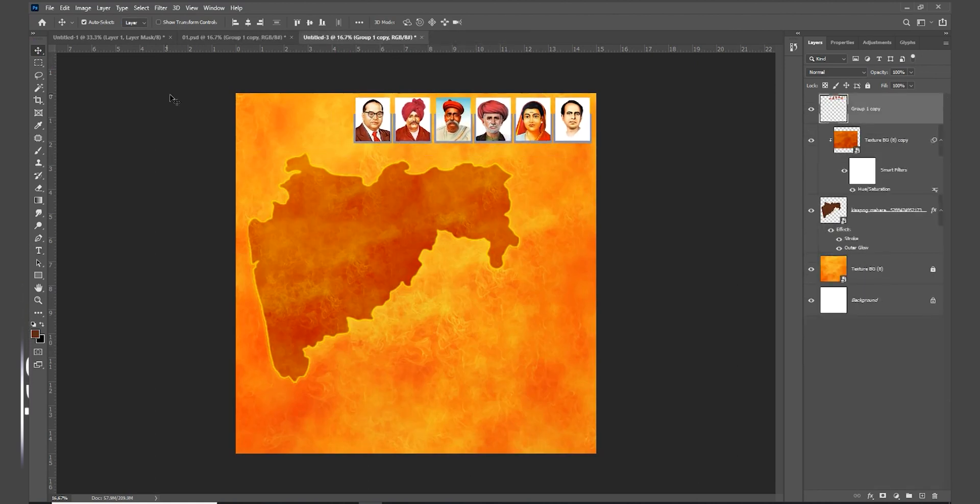
Step: Copy the two-line slogan "जय जय महाराष्ट्र माझा... गर्जा महाराष्ट्र माझा..." from 01.psd into Untitled-3 and position it over the upper part of the map
click(230, 38)
double_click(379, 208)
key(ctrl+c)
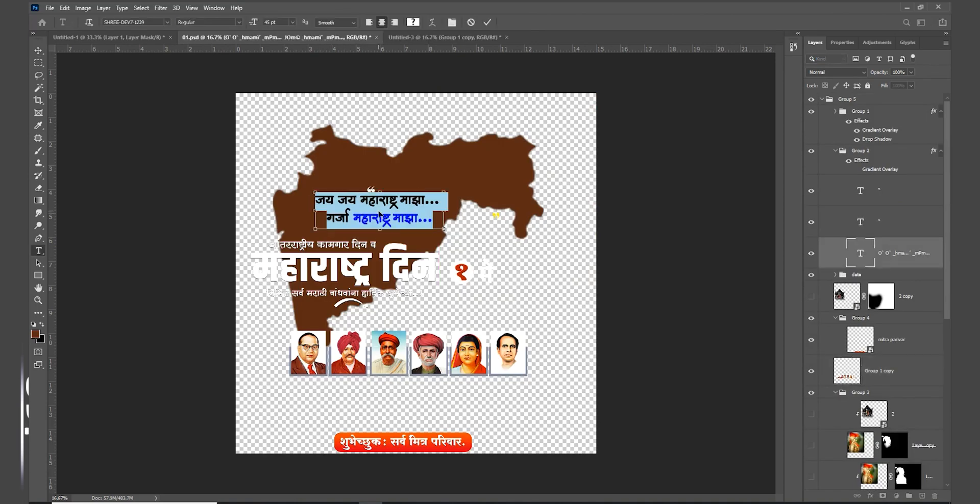
click(443, 37)
click(409, 220)
key(ctrl+v)
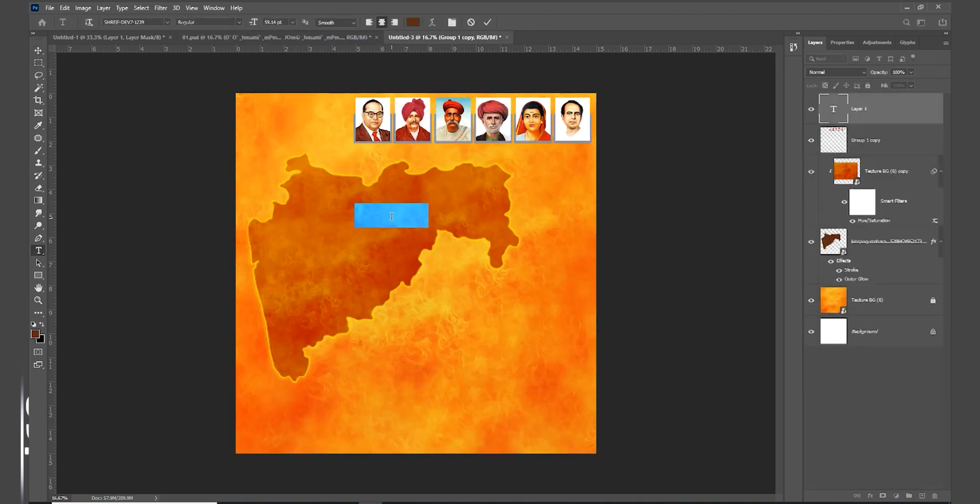
key(ctrl+v)
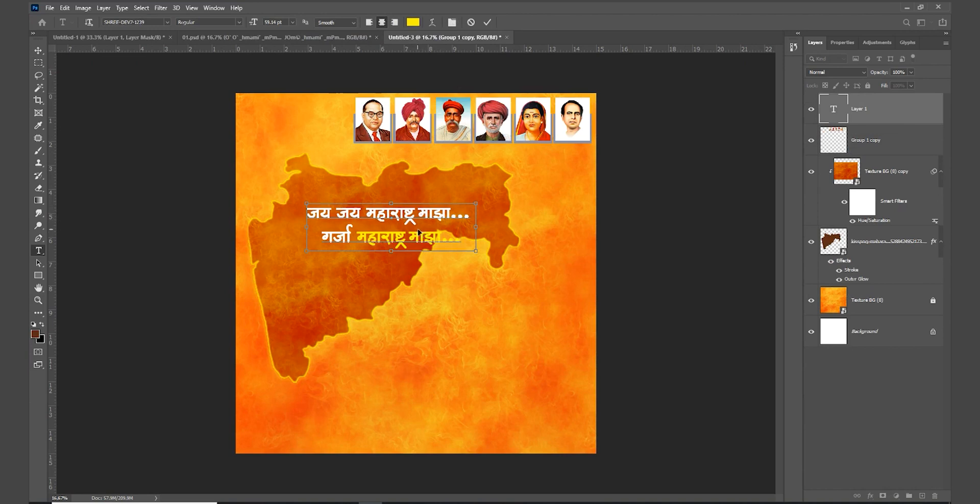
click(39, 51)
drag(388, 213, 378, 192)
Step: Bring the opening quotation mark from 01.psd into Untitled-3 and place it just before the slogan's first word
click(531, 37)
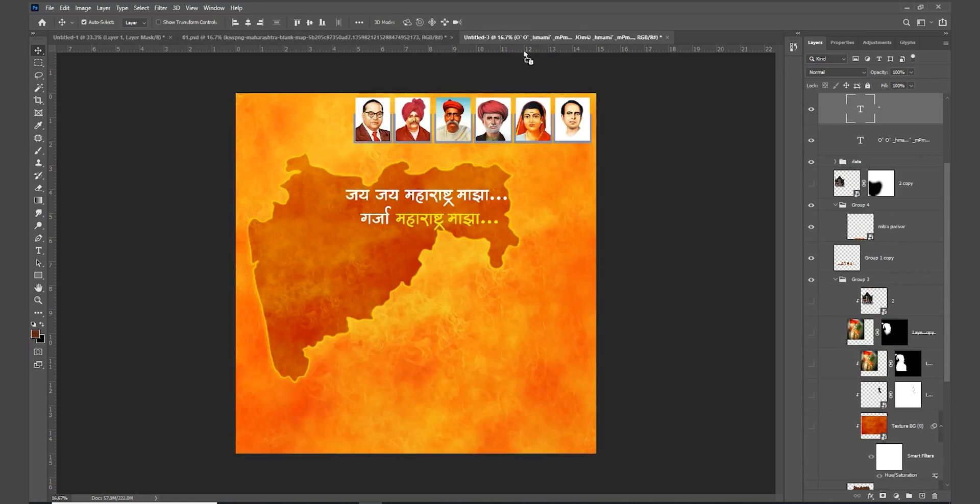
scroll(335, 187, up, 10)
drag(308, 237, 373, 219)
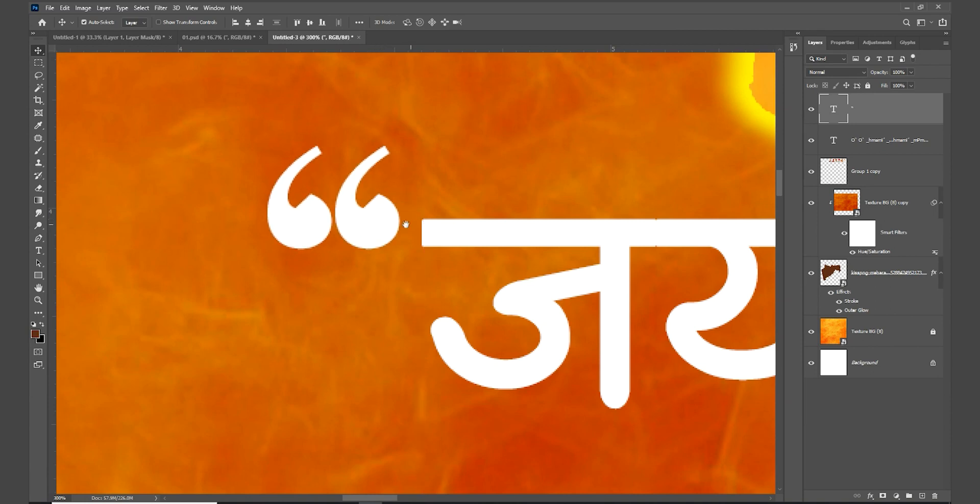
Step: Duplicate the quotation mark to the end of the slogan's second line and flip the copy vertically and horizontally
scroll(358, 224, down, 4)
scroll(348, 234, down, 2)
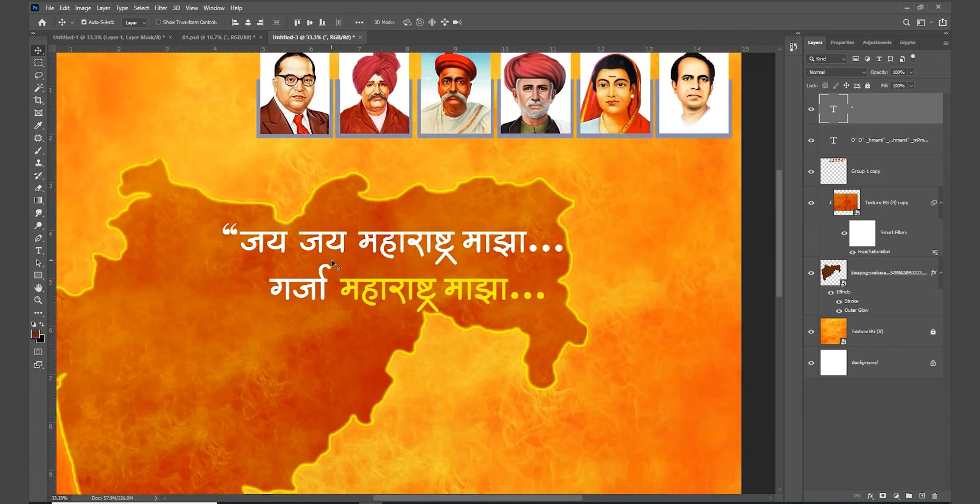
drag(228, 232, 554, 294)
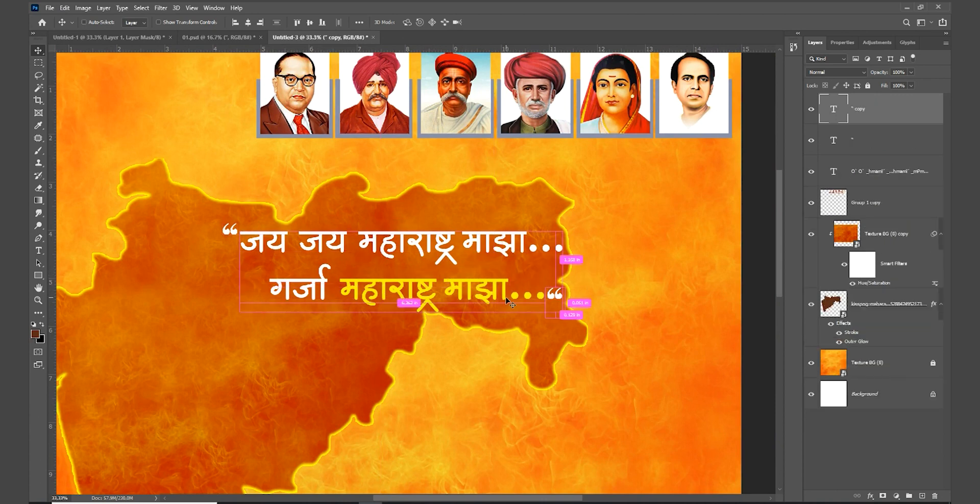
key(ctrl+t)
right_click(557, 298)
click(598, 468)
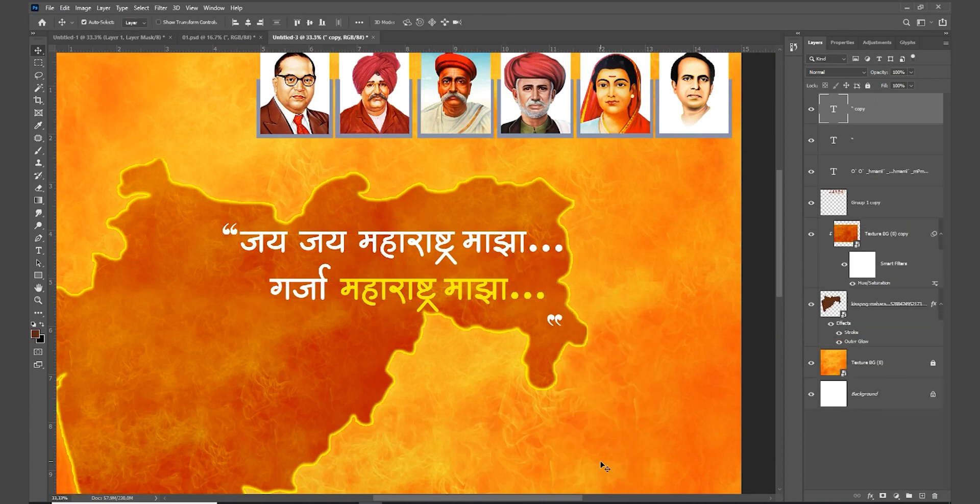
right_click(557, 309)
click(600, 475)
drag(556, 303, 558, 296)
key(Return)
Step: Set the closing quotation mark's text color to yellow, RGB 252, 255, 0
double_click(556, 297)
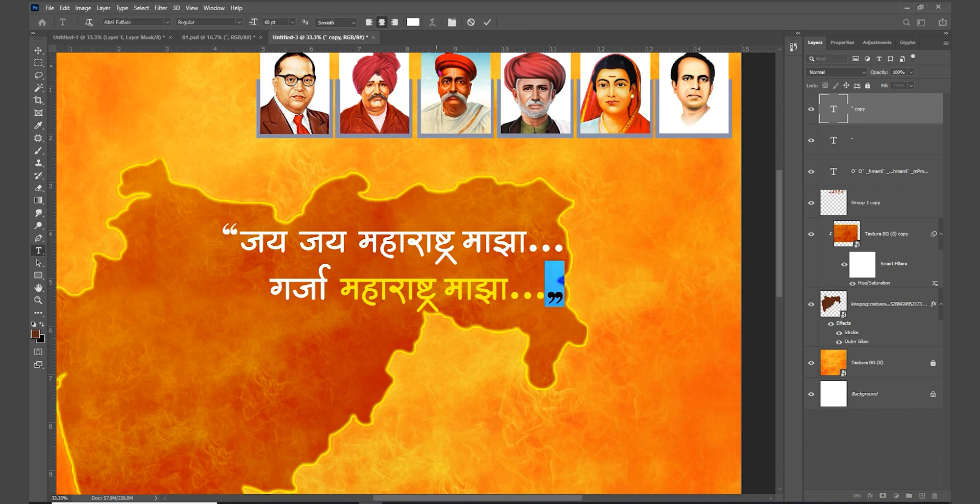
click(413, 22)
click(606, 424)
click(592, 323)
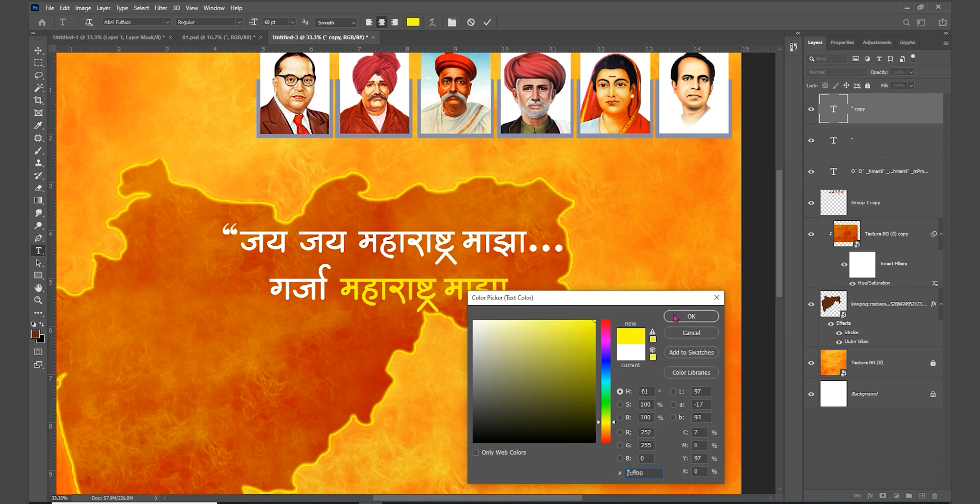
click(692, 317)
key(ctrl+Return)
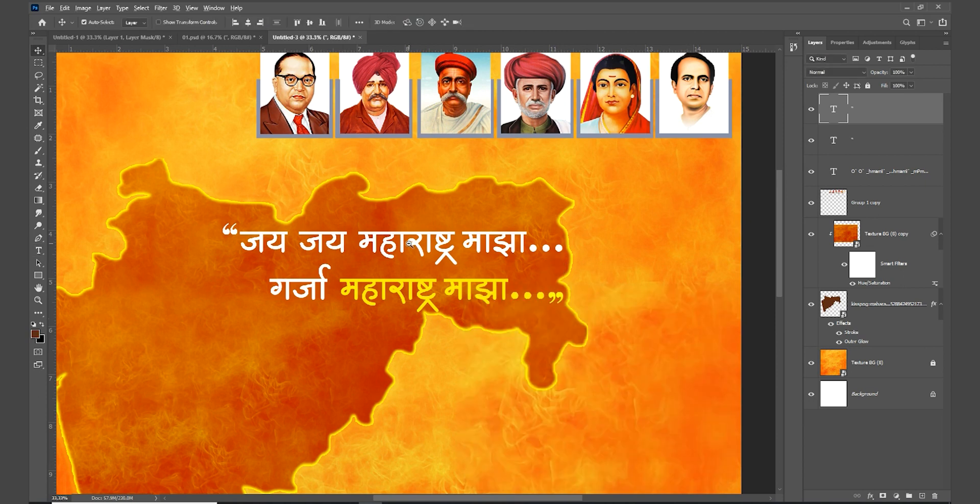
right_click(874, 178)
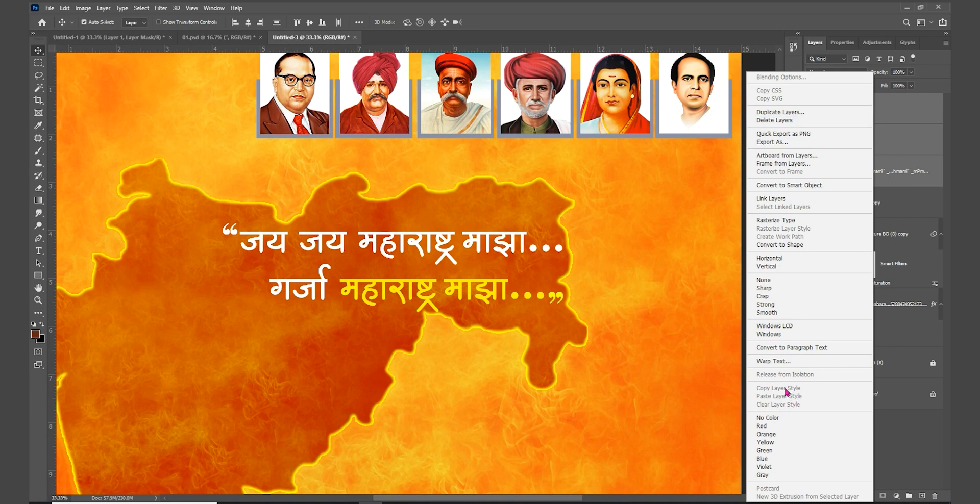
click(695, 305)
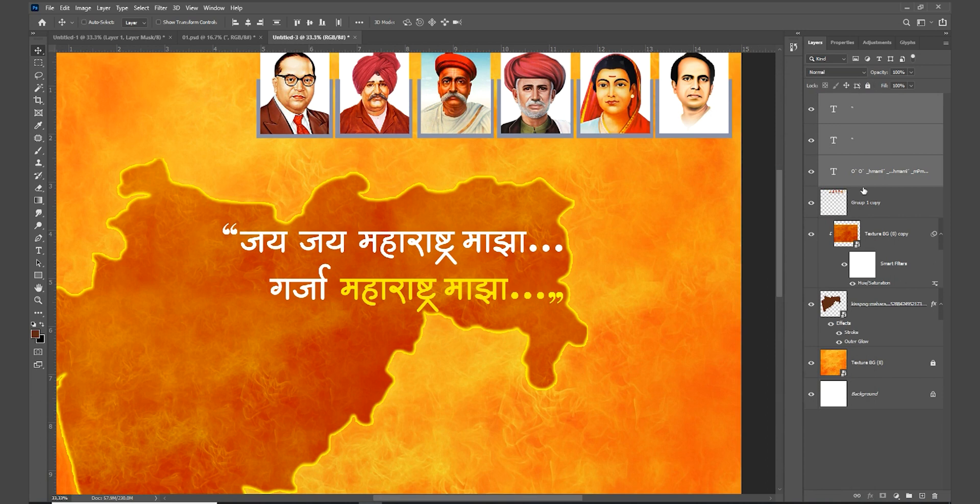
Step: Group the slogan with its quotation marks, scale the group down and place it over the map's upper area
key(ctrl+g)
key(ctrl+t)
drag(563, 312, 503, 296)
drag(479, 271, 537, 278)
key(Return)
key(ctrl+minus)
key(ctrl+minus)
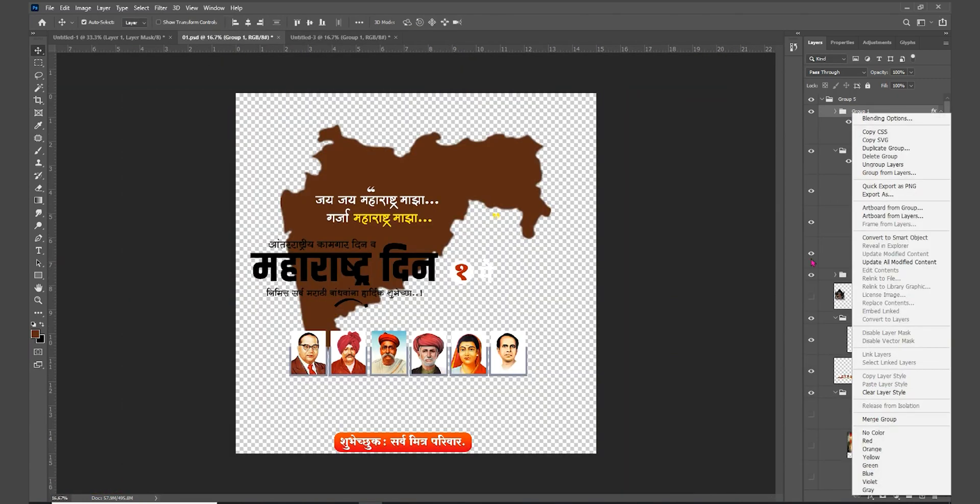
Step: Copy the "महाराष्ट्र दिन" title group with its two small text lines from 01.psd into Untitled-3
click(871, 378)
click(347, 37)
click(239, 37)
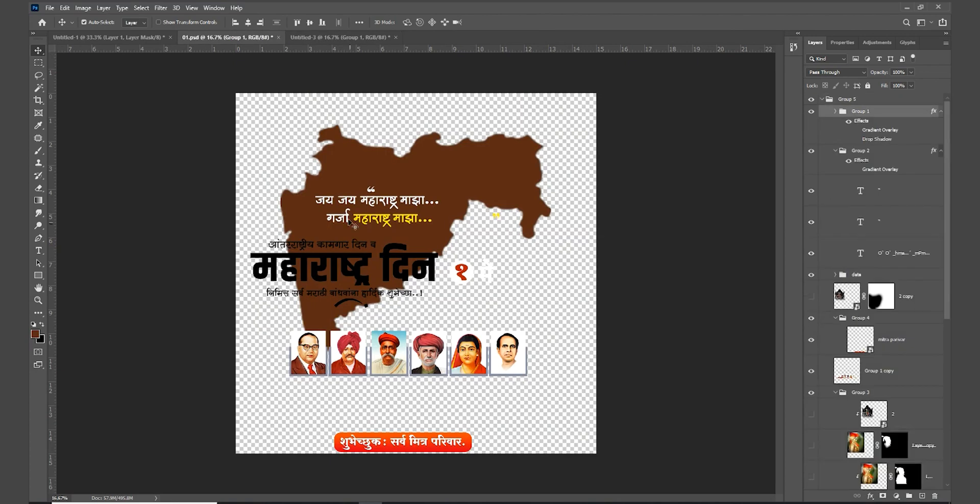
click(391, 269)
click(836, 111)
right_click(853, 112)
click(862, 112)
drag(341, 42, 431, 297)
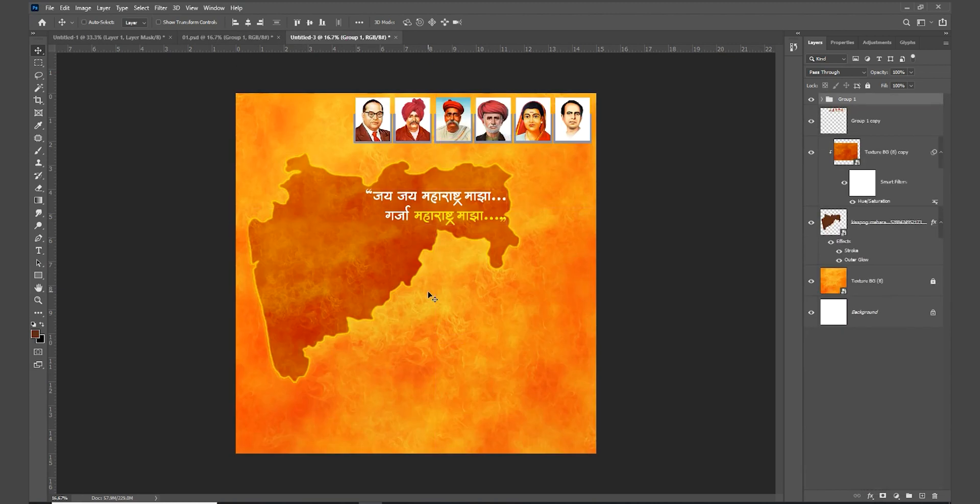
key(ctrl+v)
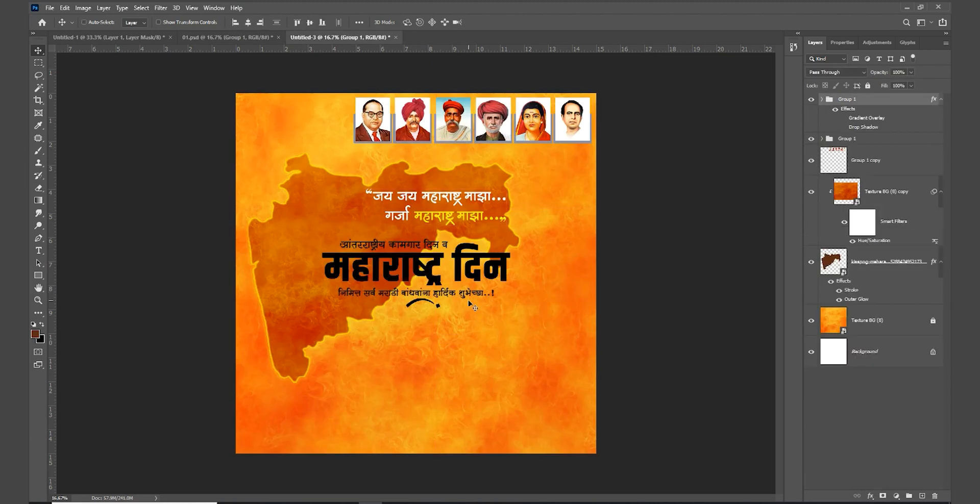
Step: Scale the title group to about 102.78% and place it below the map's eastern part
key(ctrl+t)
drag(422, 277, 485, 335)
drag(479, 296, 474, 328)
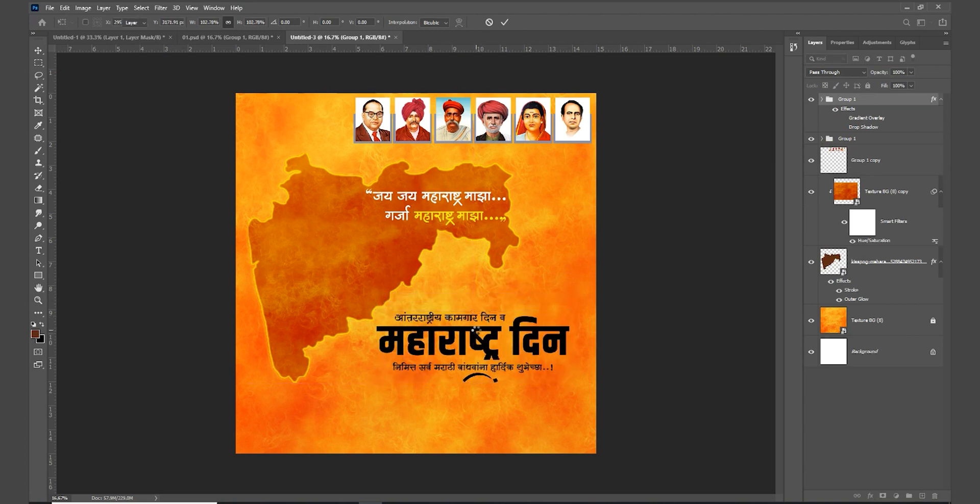
key(Return)
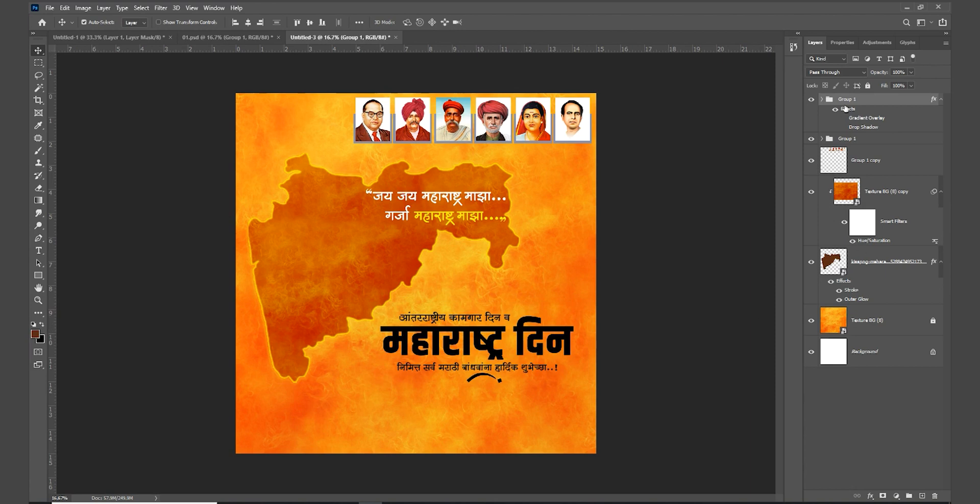
Step: Apply a white gradient overlay and a drop shadow to the title group, and nudge the group slightly to the left
click(870, 496)
click(875, 469)
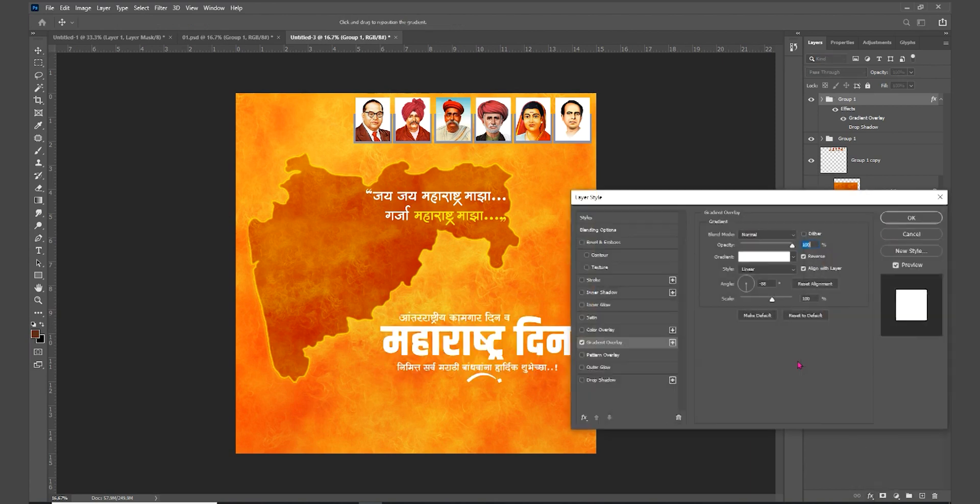
drag(688, 199, 744, 202)
click(637, 381)
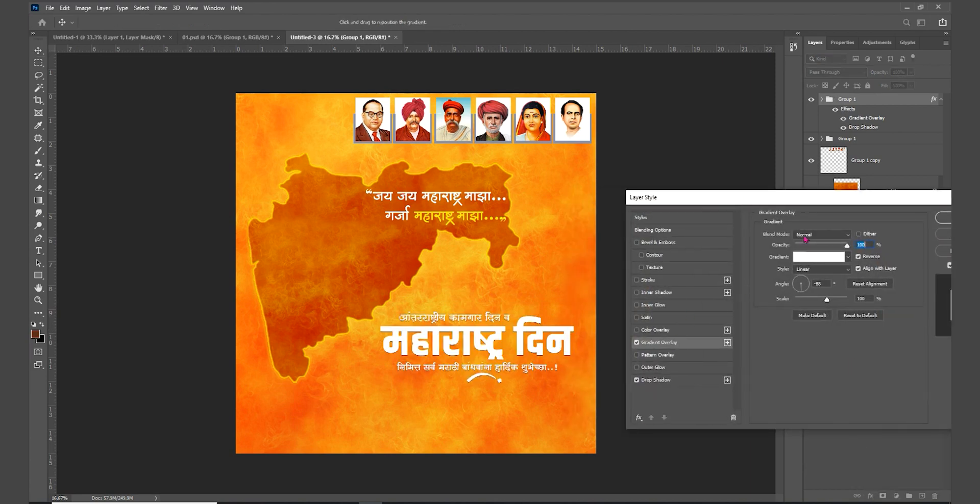
click(942, 218)
key(shift+Left)
key(shift+Left)
key(shift+Left)
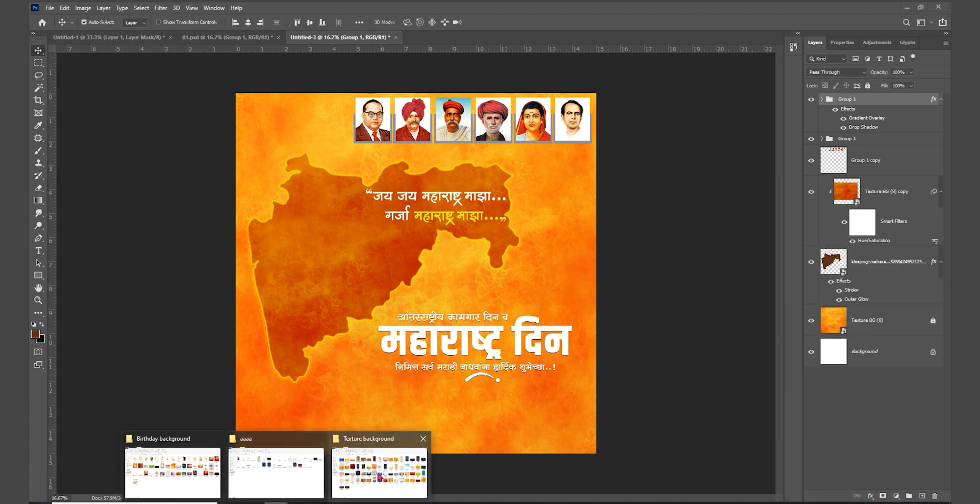
Step: Place the soft dark brush texture from the Texture background folder behind the title, with its layer directly above the orange background
click(375, 479)
drag(863, 189, 422, 279)
key(Return)
drag(867, 119, 798, 329)
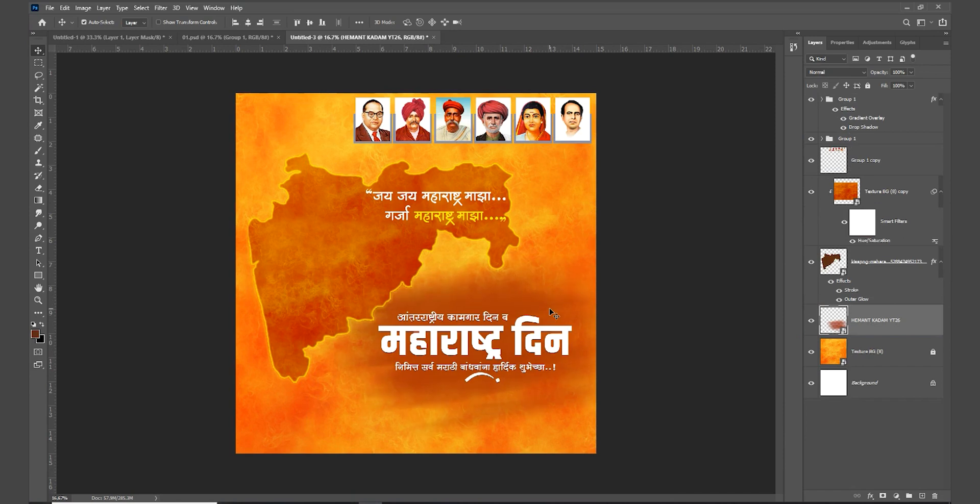
click(227, 37)
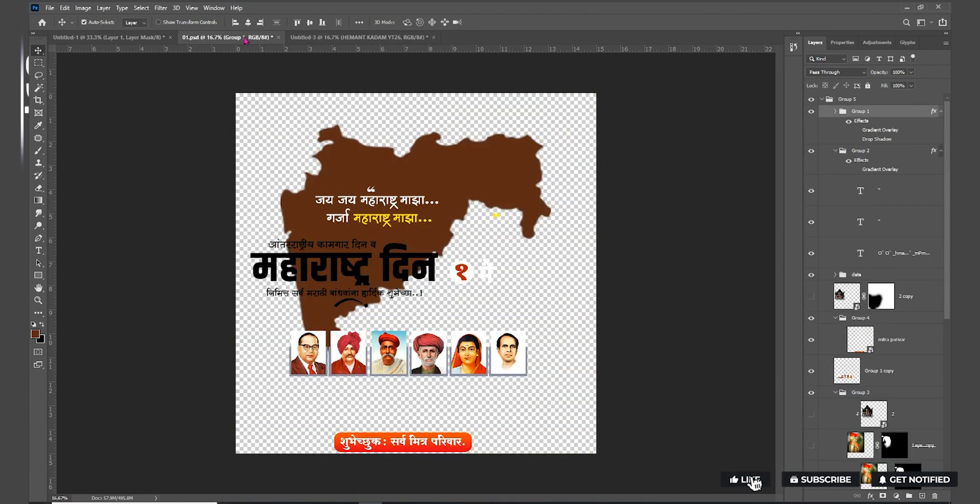
click(463, 274)
click(836, 278)
drag(856, 276, 459, 274)
Step: Add a text layer above the title in the SHREE-DEV7-3595 font and enter the numeral "१"
key(t)
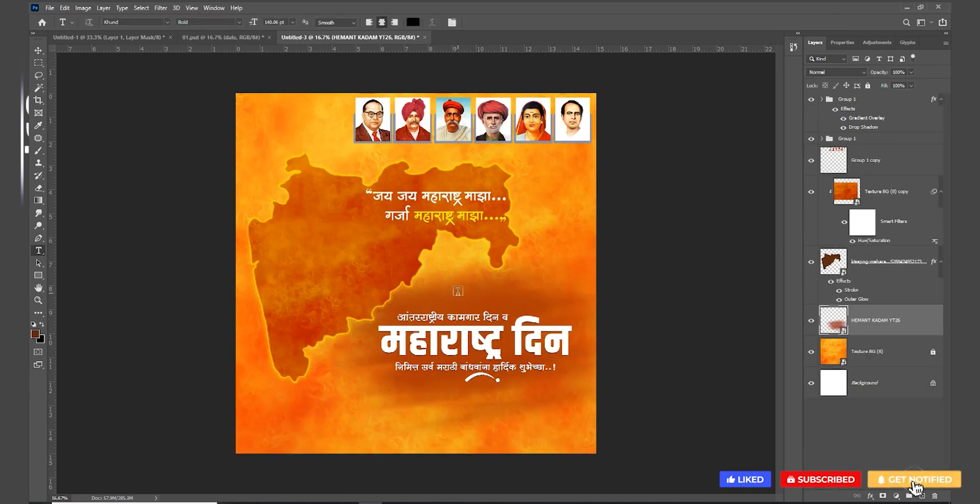
click(450, 295)
click(154, 23)
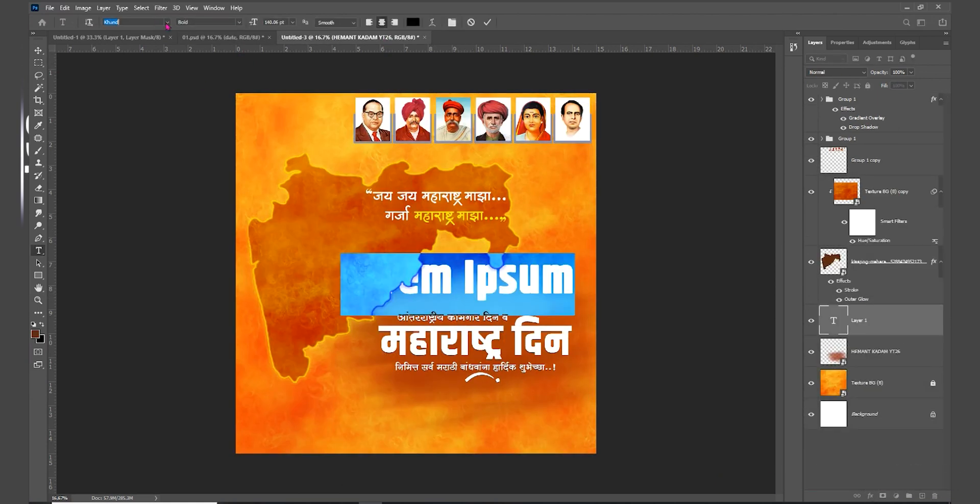
click(166, 22)
click(223, 101)
text(01)
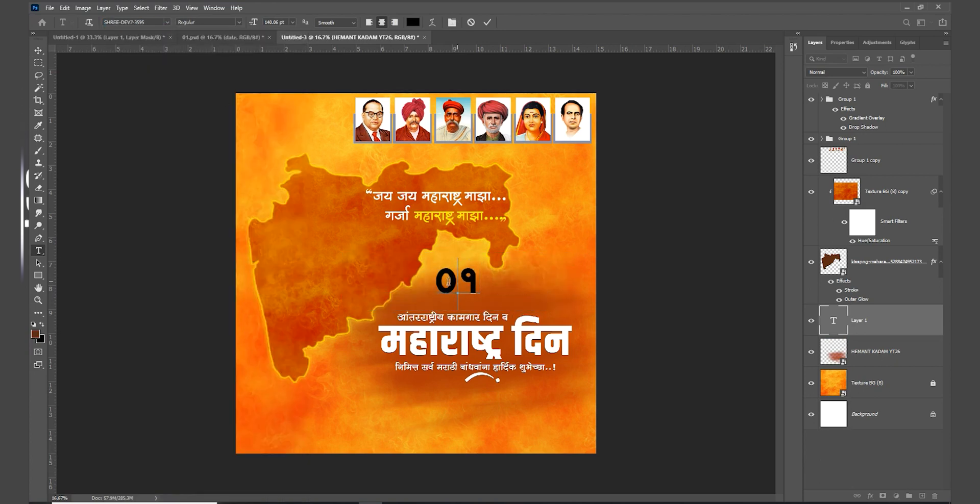
key(ctrl+a)
text(1)
Step: Replace the numeral with the word "मे", built from the font's glyphs
click(907, 43)
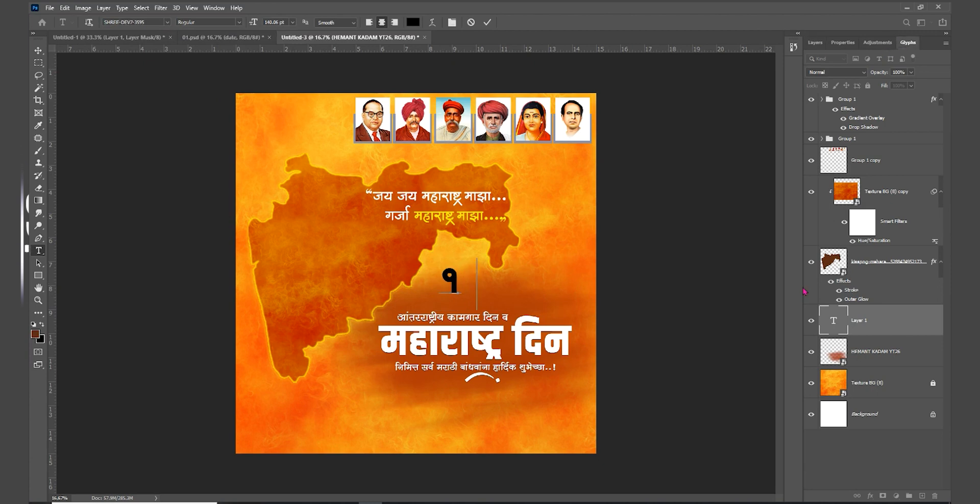
double_click(828, 239)
double_click(829, 273)
drag(457, 290, 438, 293)
key(BackSpace)
key(ctrl+Return)
key(v)
Step: Set "मे" to 102 pt in white and position it just above the title
double_click(480, 289)
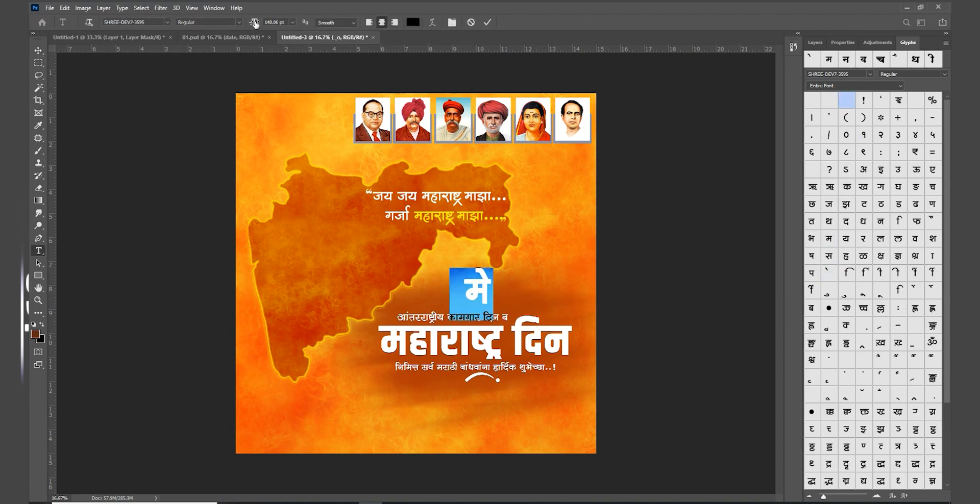
drag(255, 24, 237, 27)
click(38, 51)
drag(475, 290, 487, 283)
double_click(487, 284)
click(410, 24)
drag(491, 332, 467, 317)
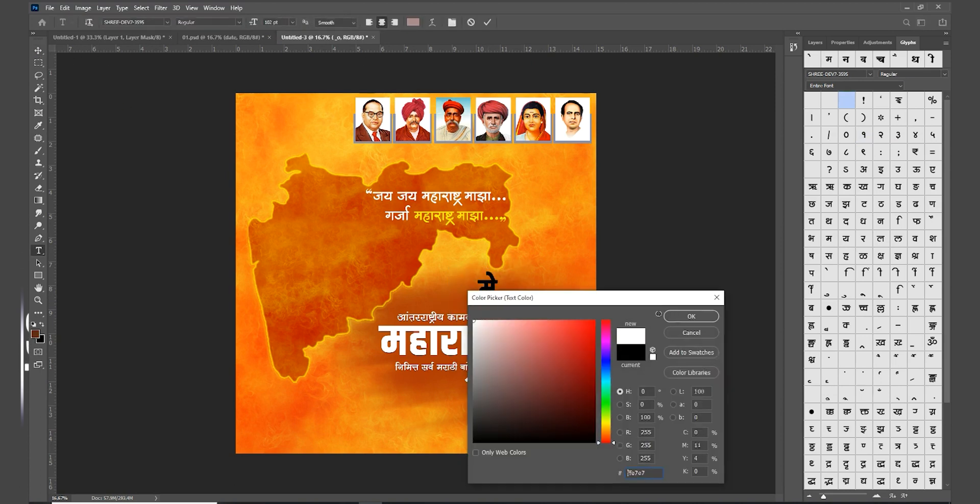
click(691, 317)
click(696, 320)
Step: Duplicate "मे" to its left, change the copy to "१" and give it a curlier SHREE-DEV7 font
drag(495, 292, 452, 294)
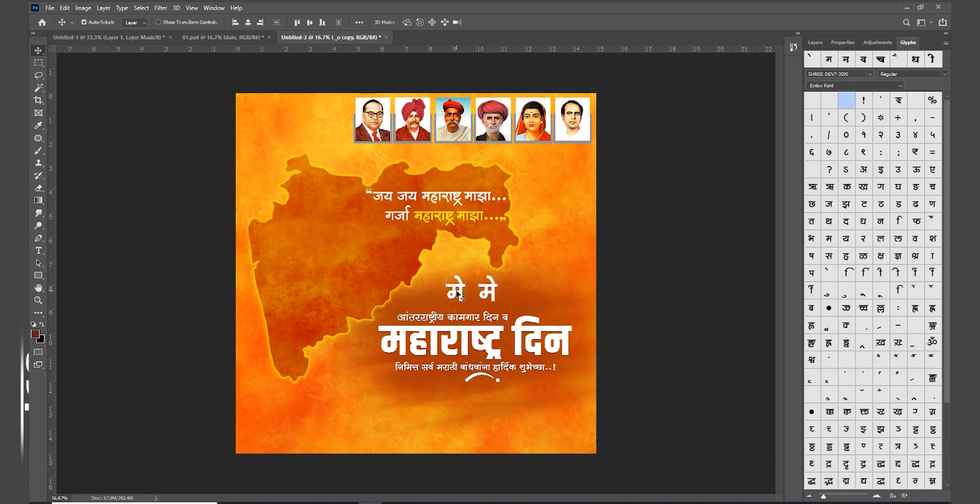
double_click(454, 291)
text(१)
double_click(457, 294)
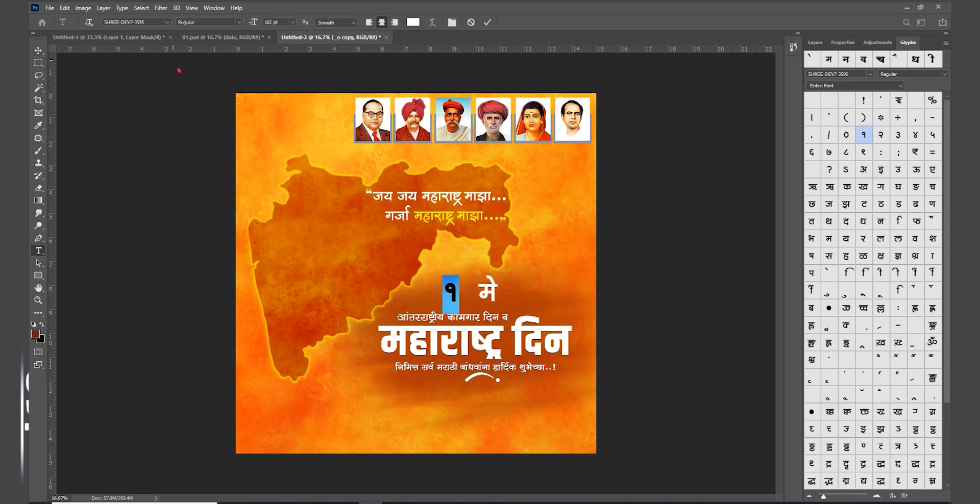
click(166, 23)
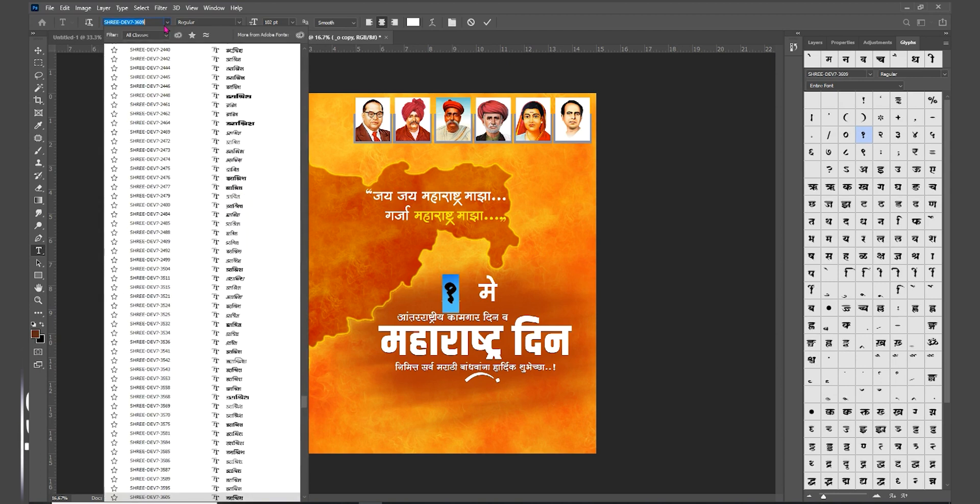
key(Up)
key(Return)
key(ctrl+Return)
mouse_move(448, 302)
mouse_down()
mouse_move(469, 302)
mouse_move(455, 289)
mouse_up()
Step: Draw a dark brown circle around the numeral "१" and stack its layer directly beneath the numeral's layer
right_click(40, 280)
click(79, 294)
click(39, 50)
click(831, 119)
click(815, 42)
drag(865, 325, 874, 376)
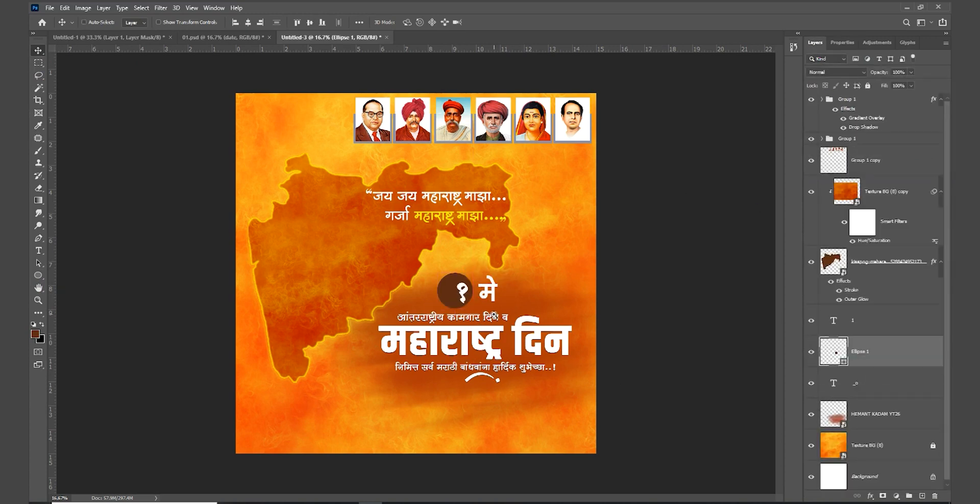
Step: Center the numeral "१" and the dark circle on each other and scale the circle down to fit the numeral
scroll(445, 287, up, 5)
drag(534, 316, 531, 317)
drag(477, 296, 514, 308)
key(ctrl+t)
drag(534, 224, 546, 255)
key(Return)
Step: Move the circled "१" and "मे" close together and group the numeral, circle and word layers
drag(539, 314, 553, 313)
drag(665, 320, 662, 320)
scroll(591, 272, down, 5)
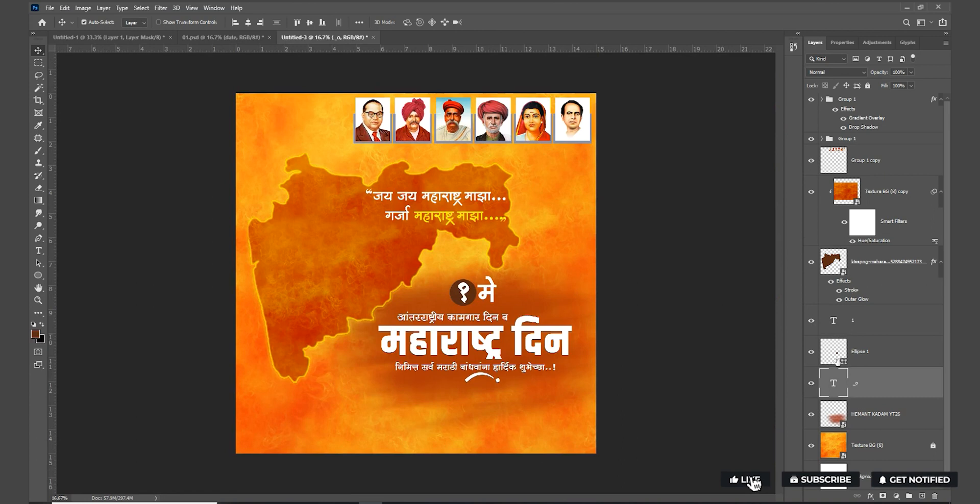
shift+click(850, 321)
key(ctrl+g)
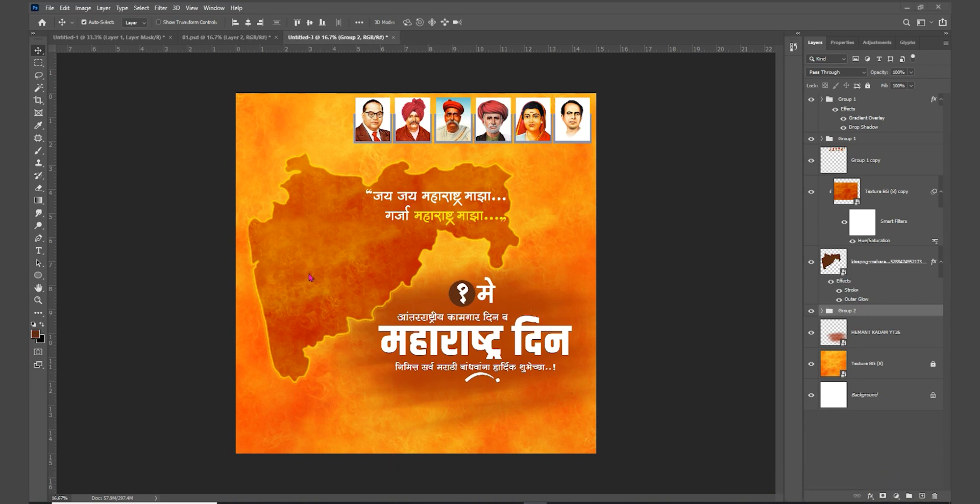
Step: Bring the masked Shivaji Maharaj statue from 01.psd into Untitled-3 and clip it to the state map
click(245, 37)
drag(498, 161, 889, 196)
right_click(901, 196)
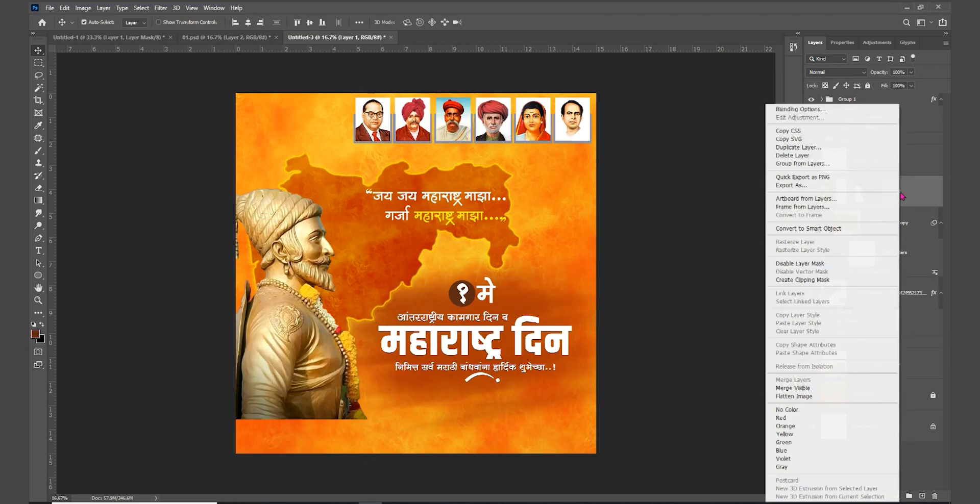
click(802, 279)
Step: Resize the clipped statue and position it over the map's western part
drag(293, 282, 316, 311)
key(ctrl+t)
drag(352, 399, 353, 441)
drag(351, 383, 353, 335)
key(Return)
Step: Duplicate the statue layer within Untitled-3 as Layer 1 copy and release the copy's clipping mask
right_click(897, 202)
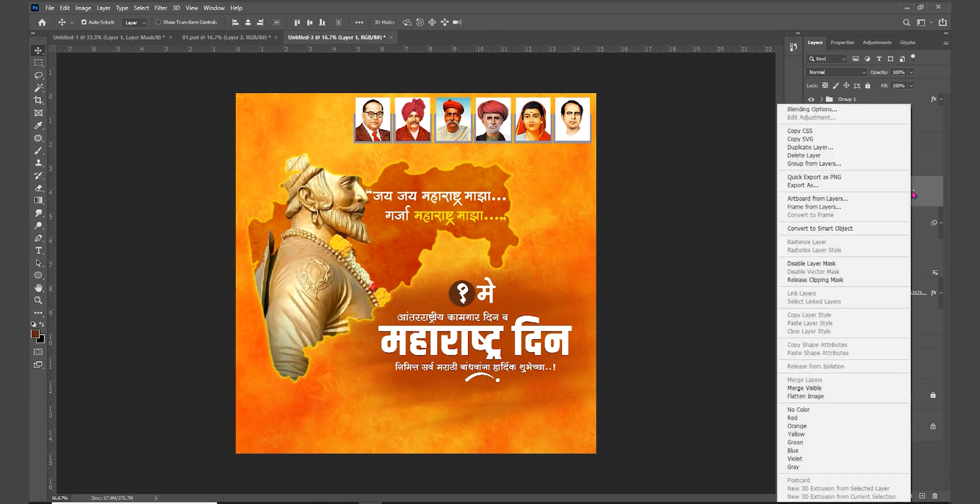
click(817, 149)
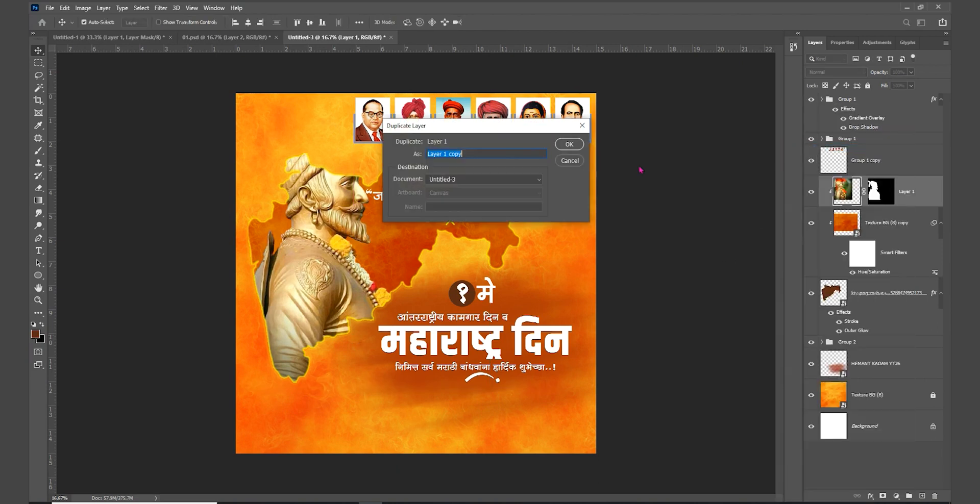
click(575, 146)
right_click(922, 191)
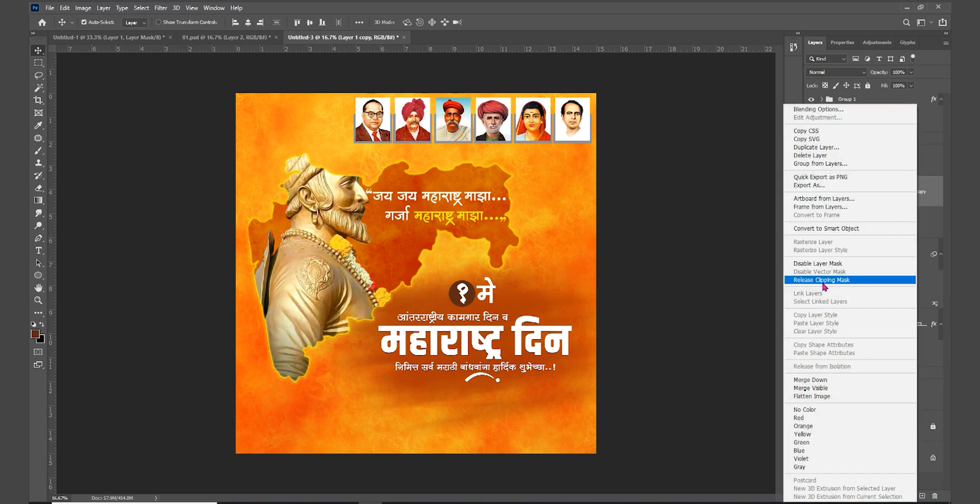
click(817, 280)
Step: Paint black on the statue copy's layer mask to hide the lower body outside the map, keeping the head
click(868, 191)
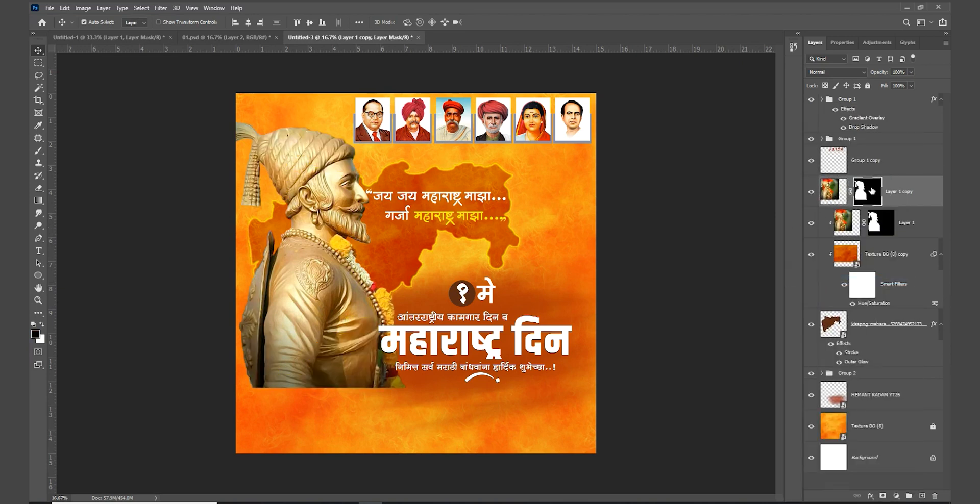
click(39, 151)
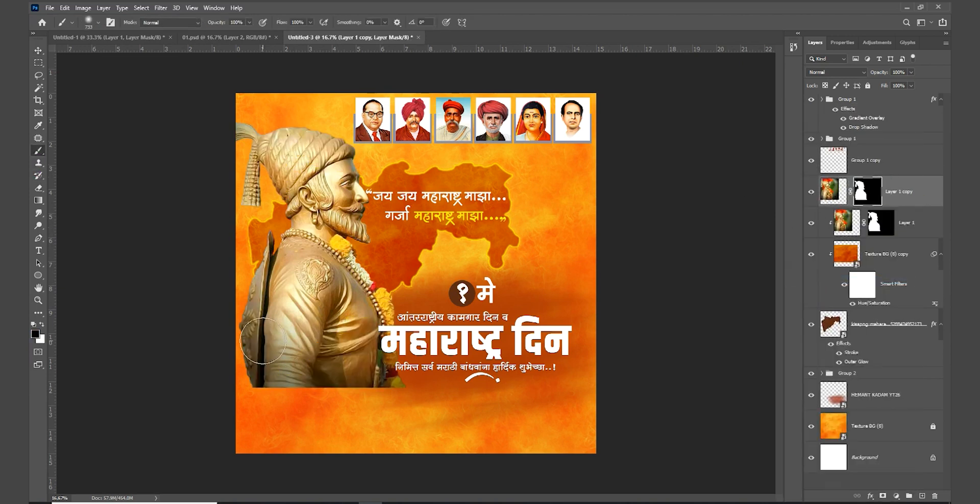
mouse_move(248, 374)
mouse_down()
mouse_move(392, 384)
mouse_move(359, 378)
mouse_move(394, 321)
mouse_move(286, 384)
mouse_move(366, 321)
mouse_move(241, 337)
mouse_move(271, 391)
mouse_up()
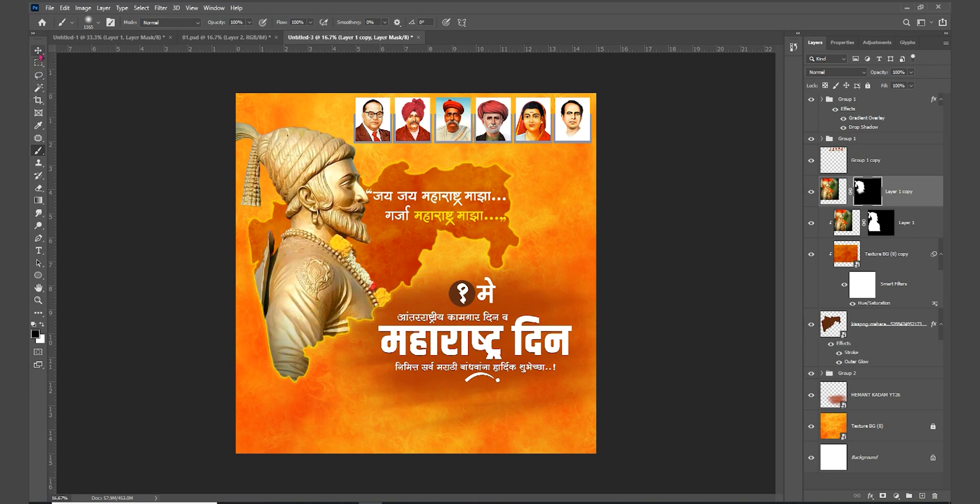
Step: Scale both statue layers down together and position them so the turban's tassel fits inside the poster's left edge
click(39, 51)
shift+click(907, 222)
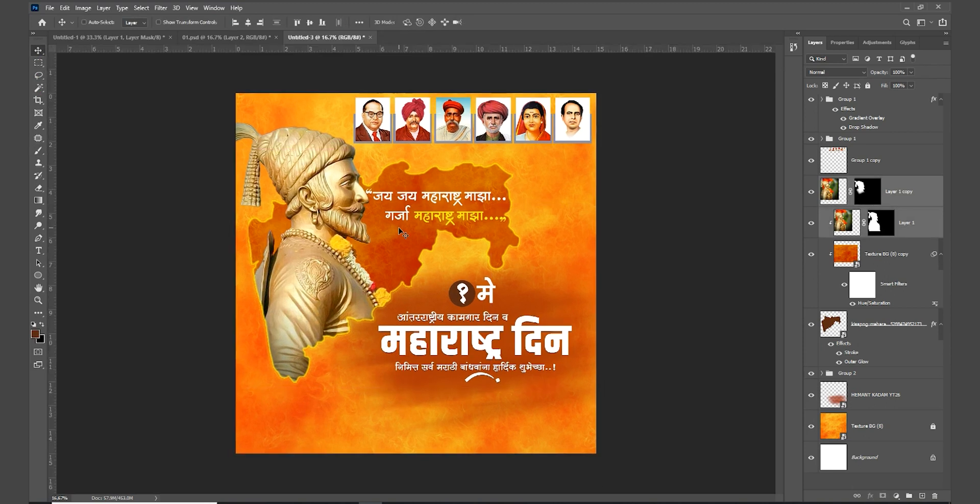
key(ctrl+t)
drag(218, 204, 237, 204)
drag(368, 240, 360, 244)
drag(479, 205, 470, 205)
drag(412, 237, 413, 247)
key(Return)
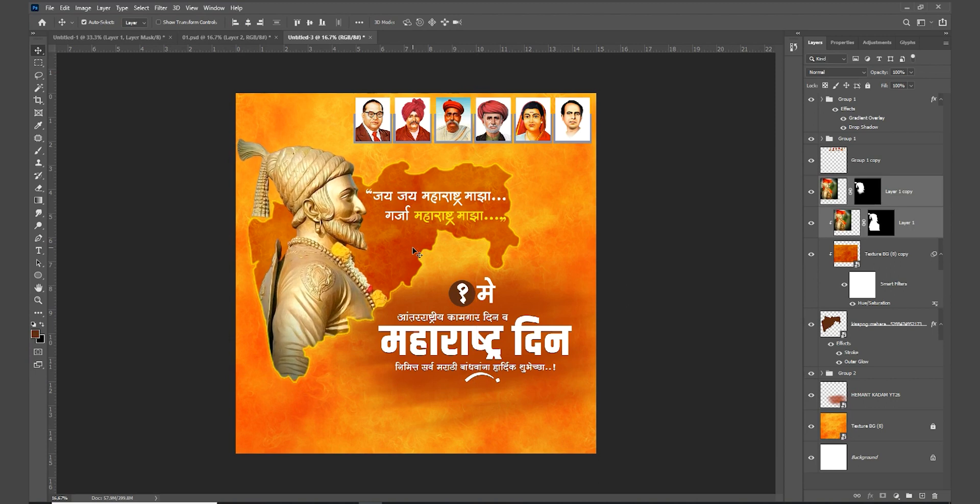
Step: Brighten the statue's head on Layer 1 copy with a Curves adjustment, mapping input 115 to output 130
ctrl+click(316, 237)
scroll(316, 214, down, 1)
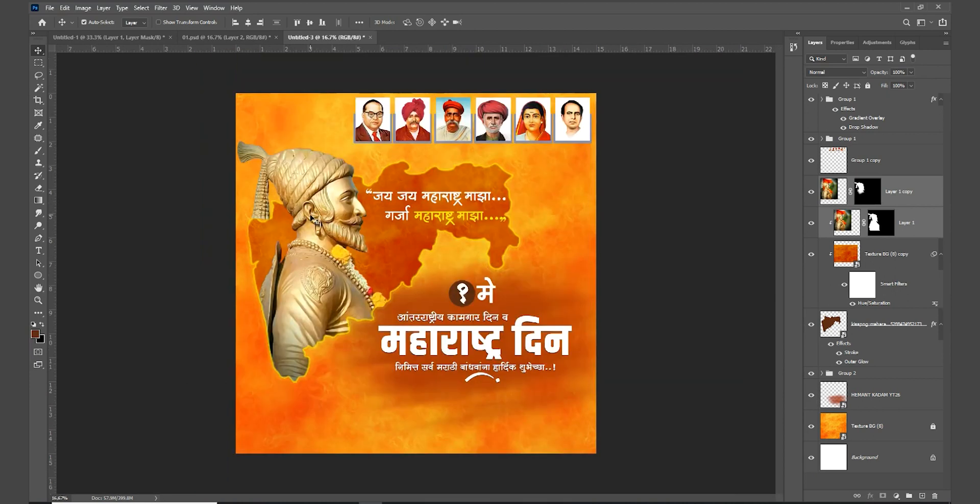
click(647, 266)
click(337, 206)
key(ctrl+m)
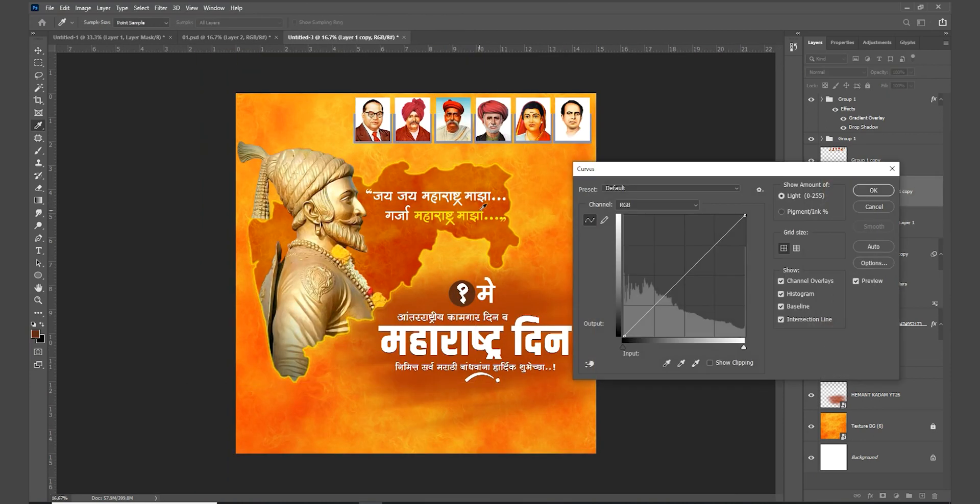
drag(682, 276, 678, 275)
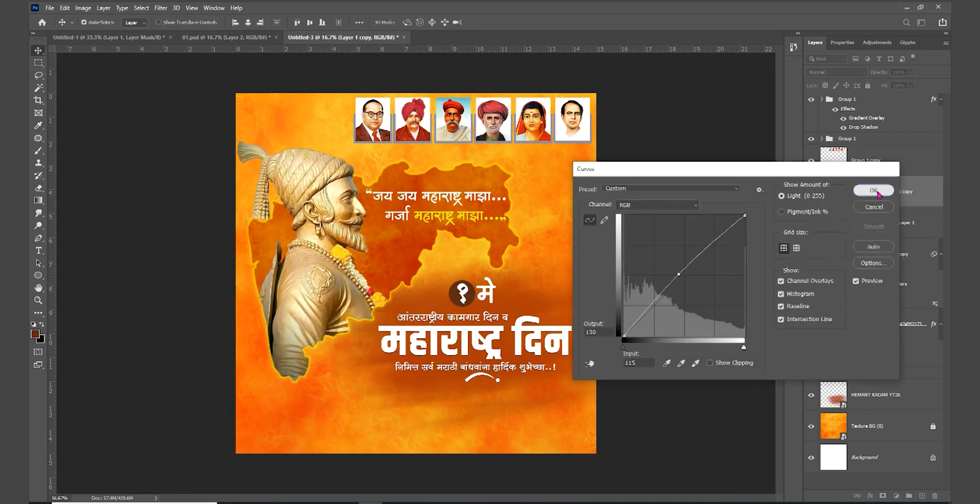
click(873, 191)
key(ctrl+0)
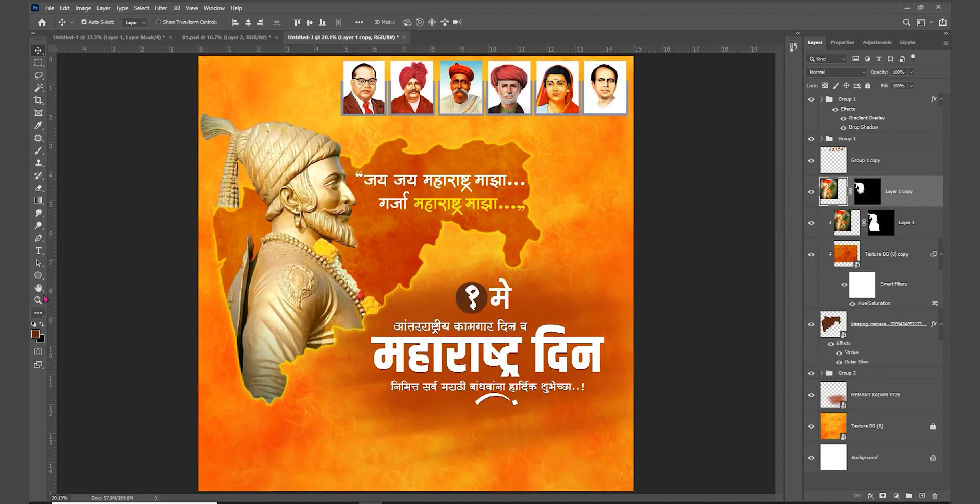
Step: Draw a dark brown rectangle without stroke, about 4505 × 309 px, across the full width near the poster's lower edge
right_click(38, 275)
click(76, 278)
drag(197, 456, 634, 487)
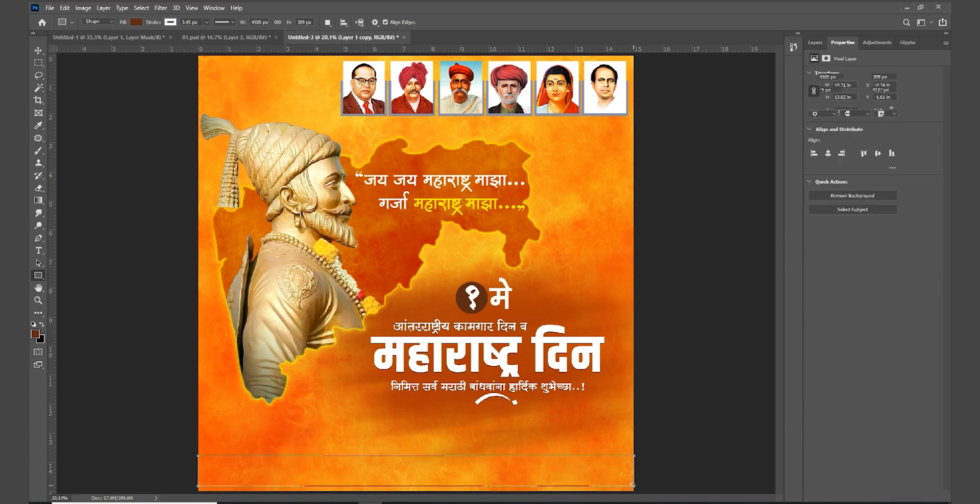
click(835, 104)
click(819, 122)
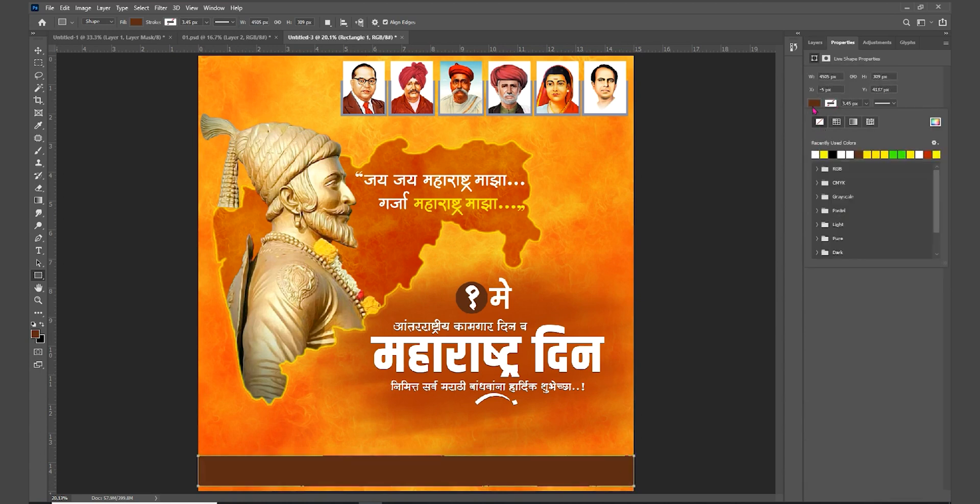
Step: Nudge the brown bar down slightly and extend it upward to a height of about 334 px
key(v)
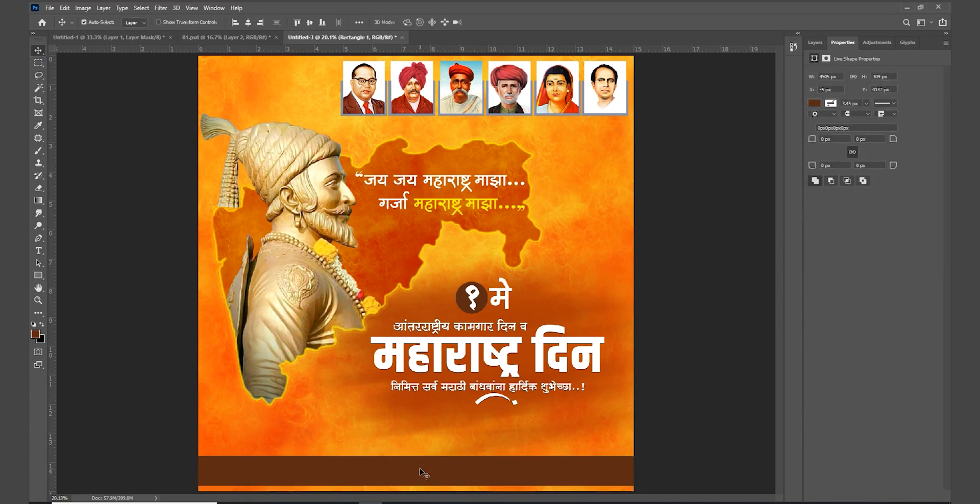
key(Down)
key(Down)
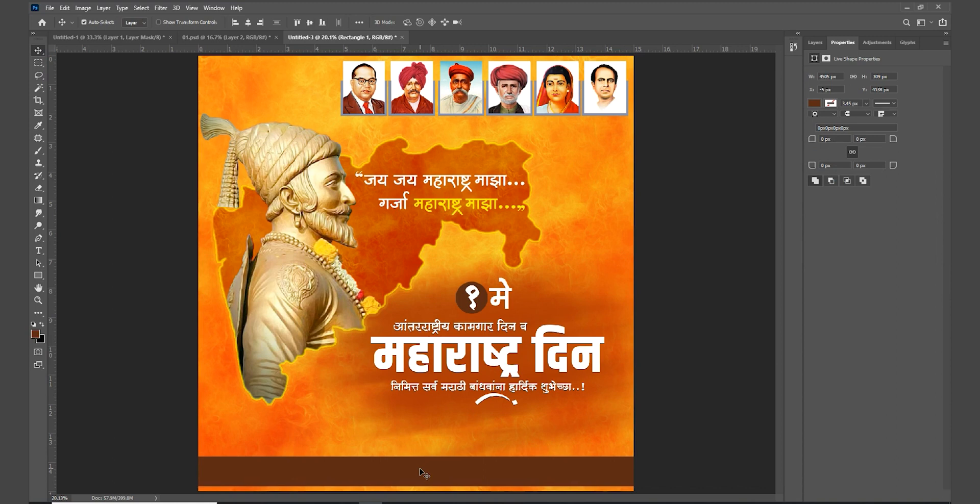
key(ctrl+t)
drag(416, 457, 422, 454)
key(Return)
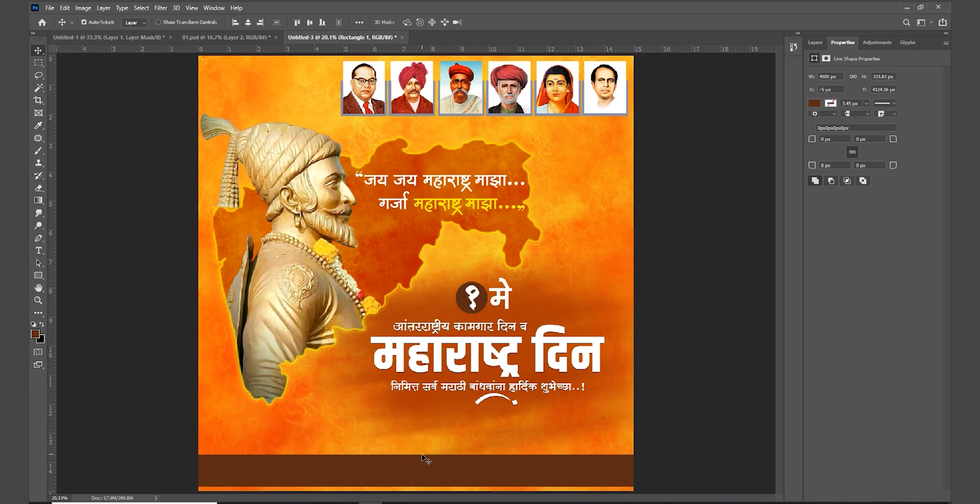
Step: Duplicate the brown bar and recolour the lower rectangle white (#ffffff) as a thin line along the bar's upper edge
click(815, 43)
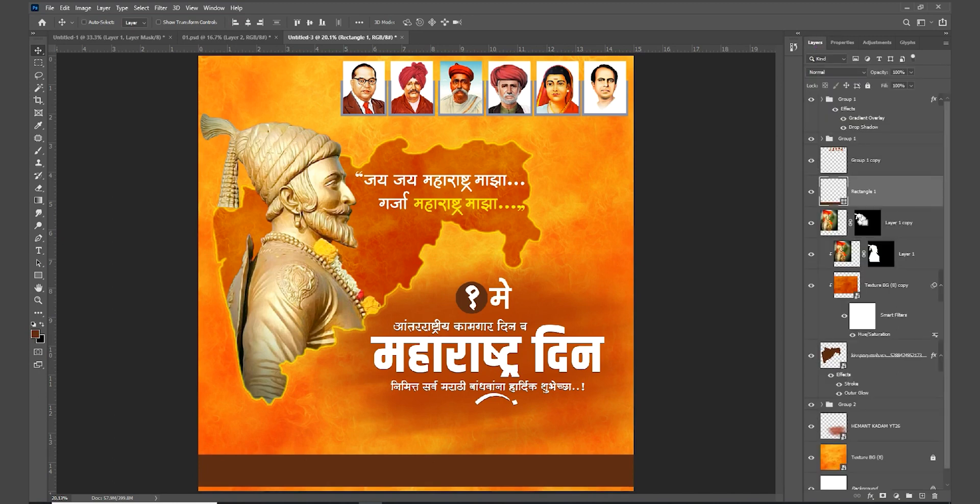
key(ctrl+j)
double_click(834, 223)
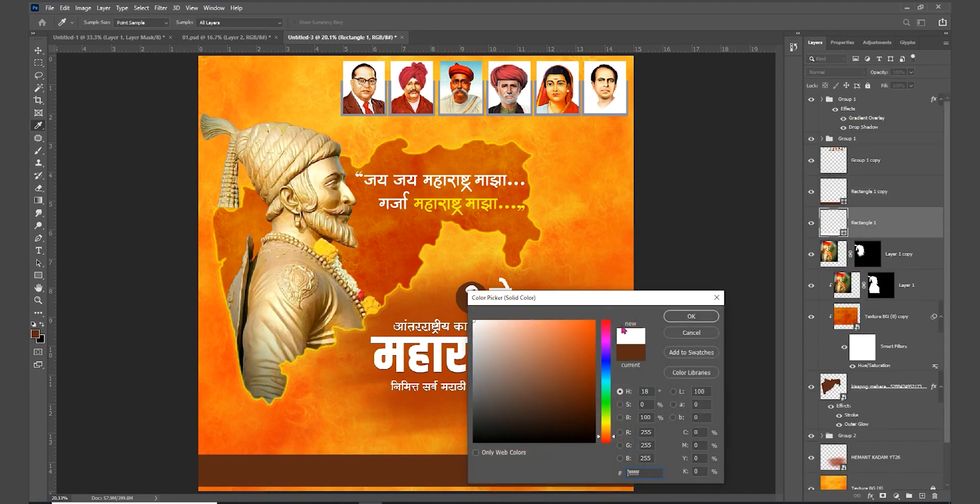
click(691, 317)
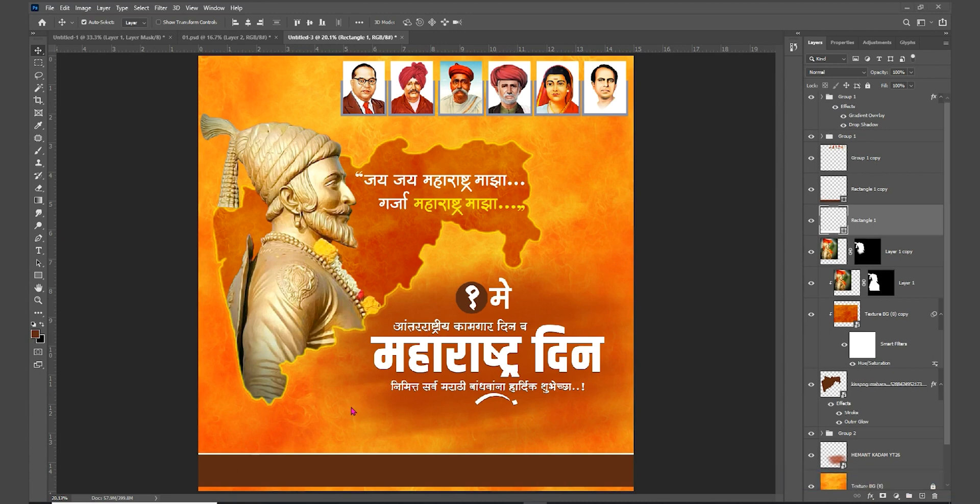
Step: Add the pasted text "शुभेच्छुक : सर्व मित्र परिवार" above the bar and reduce its size to 55 pt
key(t)
click(300, 433)
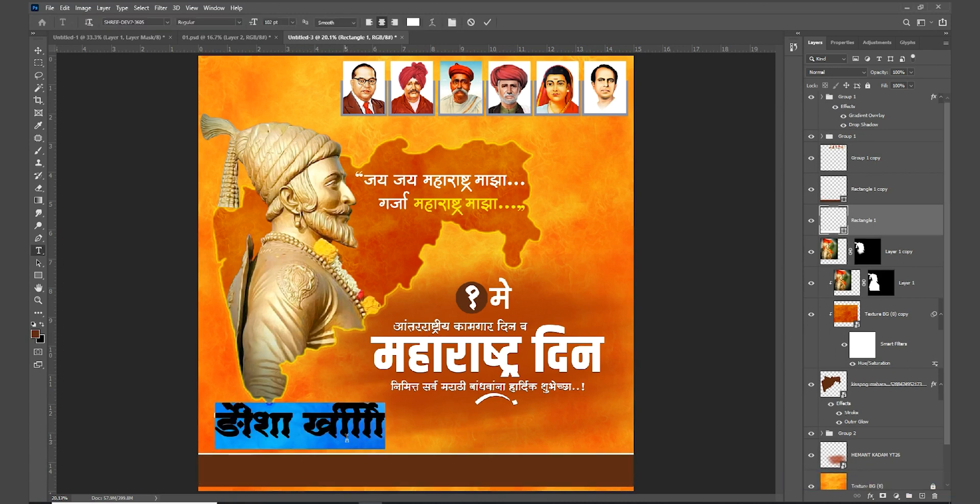
key(ctrl+v)
key(ctrl+a)
drag(345, 381, 466, 390)
drag(255, 26, 230, 26)
drag(424, 421, 409, 420)
Step: Set the well-wishers text to white and its font to SHREE-DEV7-5008
click(413, 22)
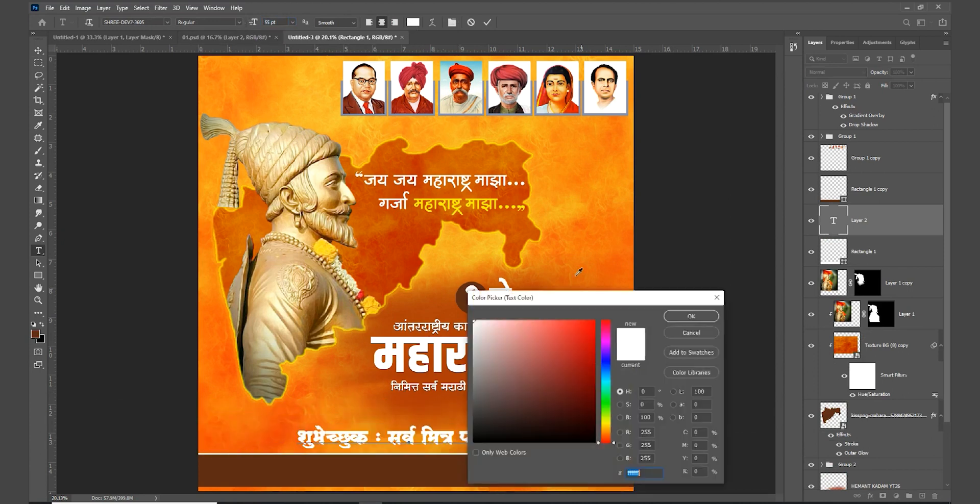
click(700, 319)
text(5008)
key(Return)
key(ctrl+Return)
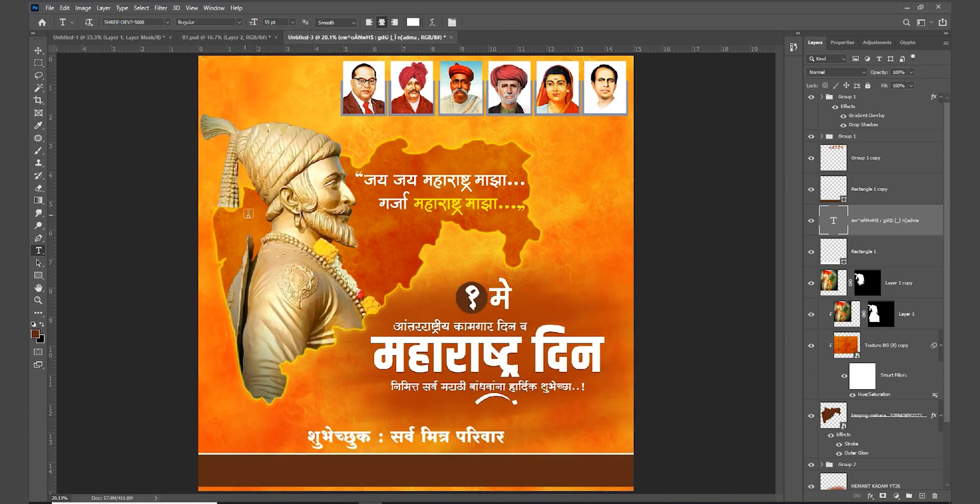
Step: Move the well-wishers text layer above Rectangle 1 copy and position the text inside the brown bar
click(39, 51)
drag(442, 437, 443, 448)
drag(899, 221, 898, 175)
drag(445, 445, 461, 476)
Step: Set the well-wishers text size to 50 pt and centre it horizontally within the brown bar
double_click(451, 459)
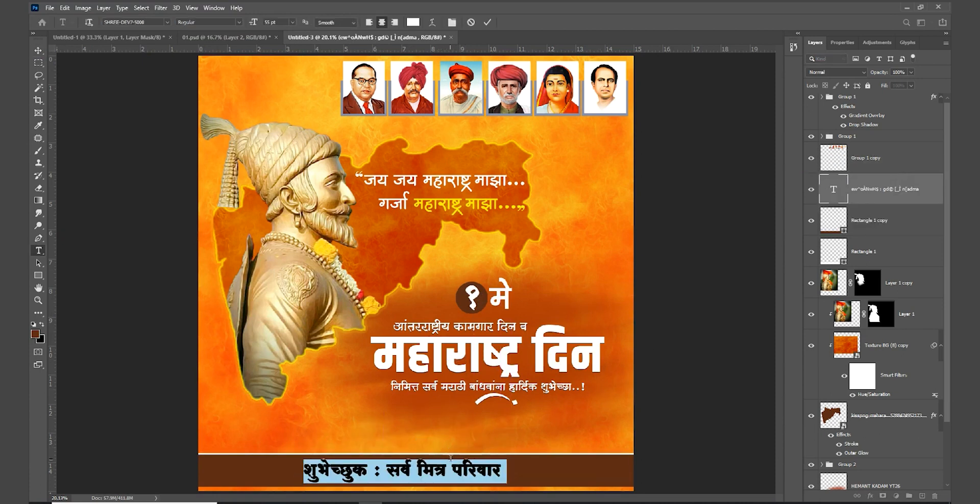
text(50)
key(ctrl+Return)
key(v)
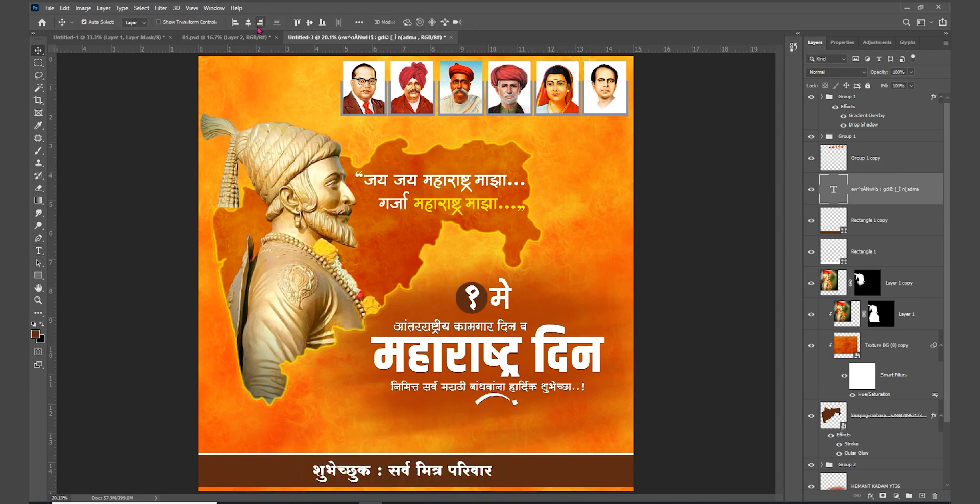
click(248, 23)
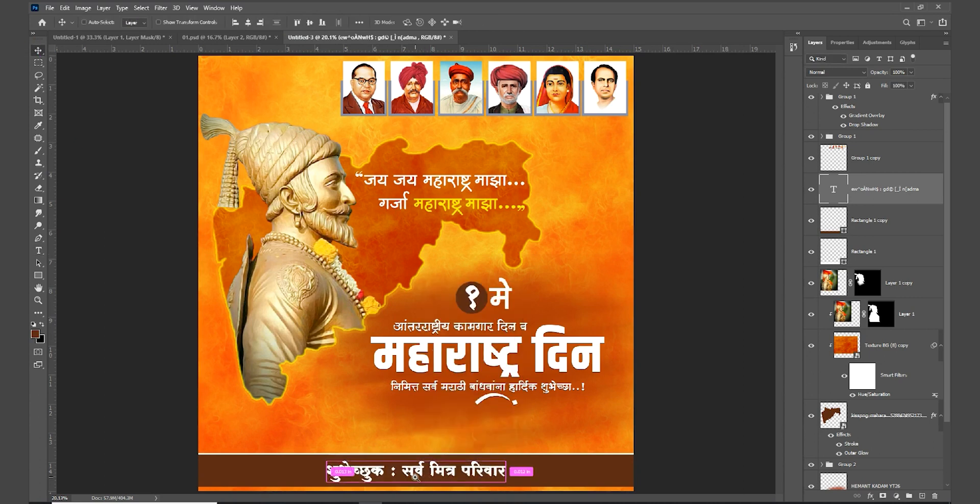
scroll(423, 475, up, 1)
drag(422, 475, 422, 376)
scroll(423, 376, up, 1)
scroll(437, 364, down, 1)
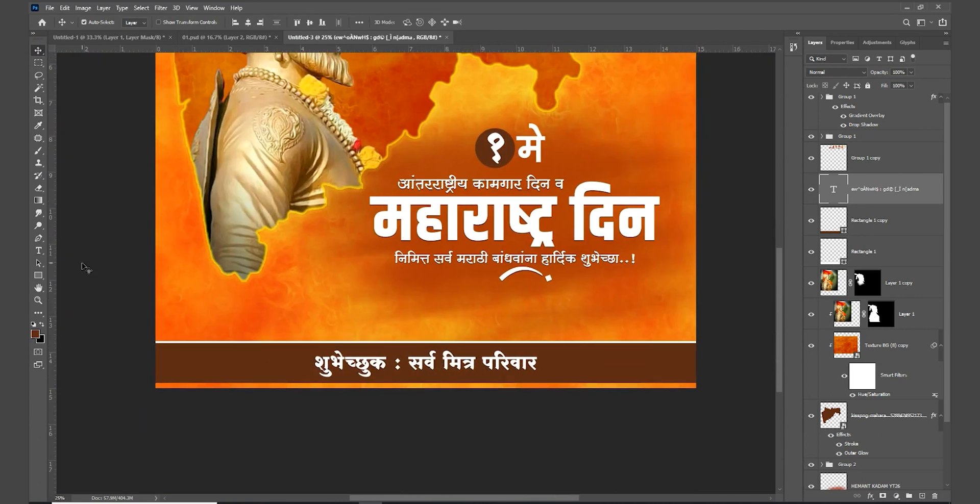
Step: Draw a white strip about 4506 × 36 px across the middle of the brown bar
click(38, 62)
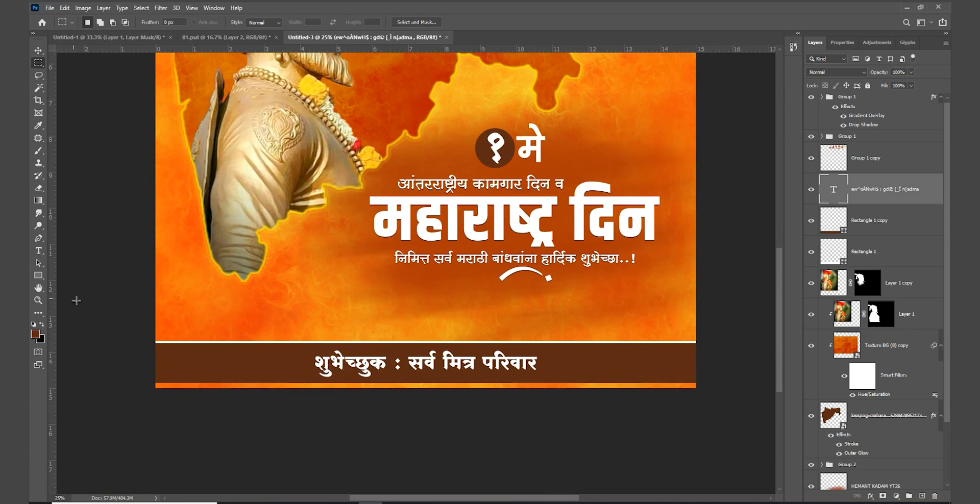
key(u)
drag(159, 367, 696, 365)
click(815, 103)
click(815, 154)
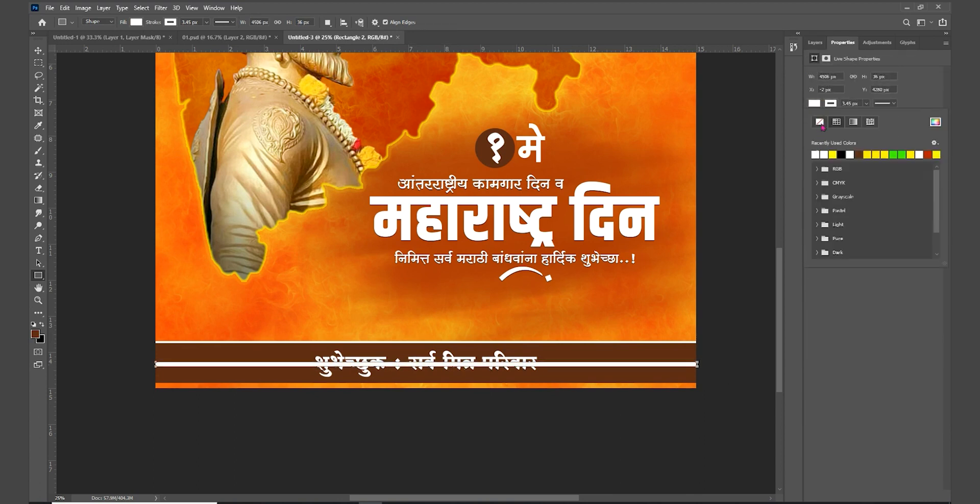
click(831, 104)
click(831, 105)
Step: Rasterize the white strip's layer, Rectangle 2, and delete its middle section behind the well-wishers text
click(815, 43)
key(v)
right_click(882, 194)
click(793, 242)
key(m)
drag(308, 334, 544, 389)
key(Delete)
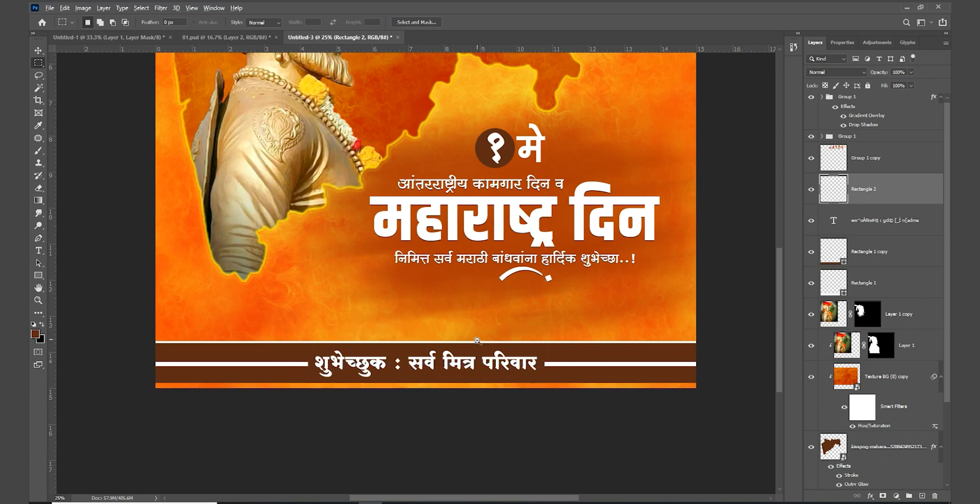
Step: Move the 1 May date group, Group 2, up slightly and scale it down to about 84.72%
ctrl+alt+click(478, 337)
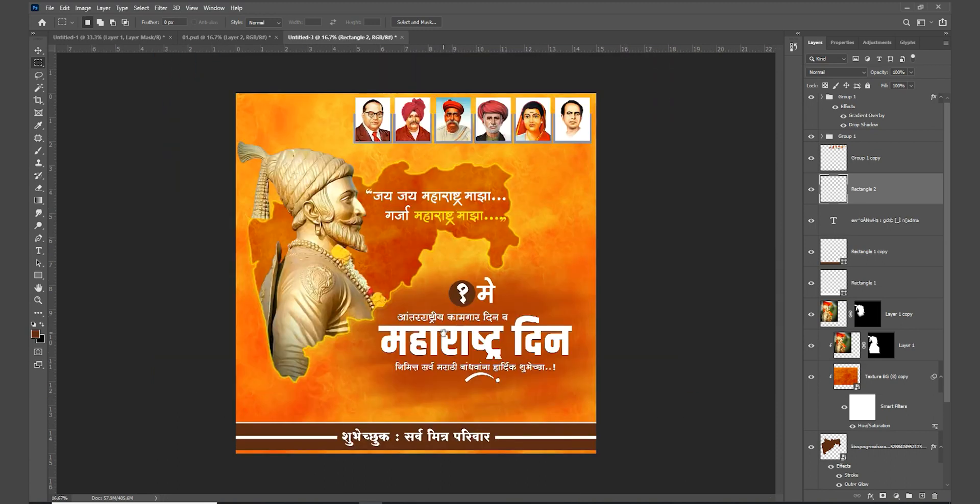
key(v)
click(462, 300)
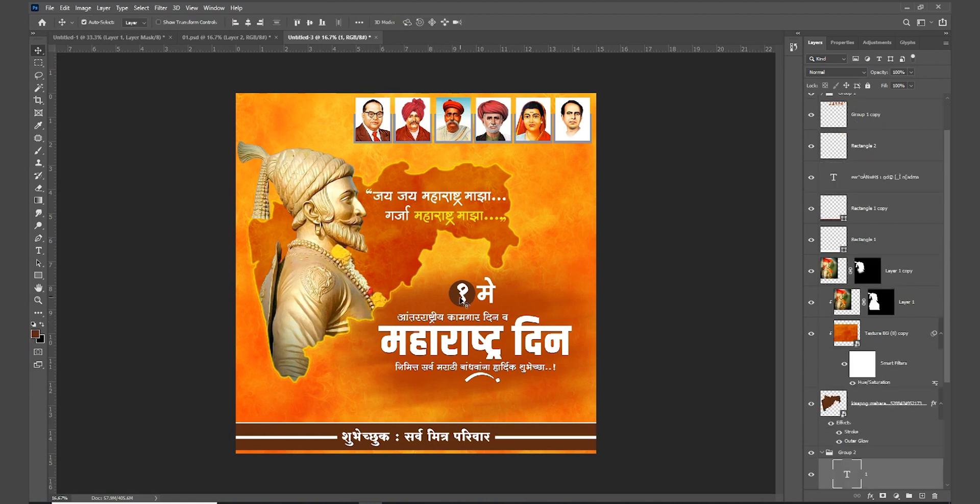
click(823, 453)
key(shift+Up)
key(shift+Up)
key(shift+Up)
key(shift+Up)
key(shift+Up)
key(shift+Up)
key(ctrl+t)
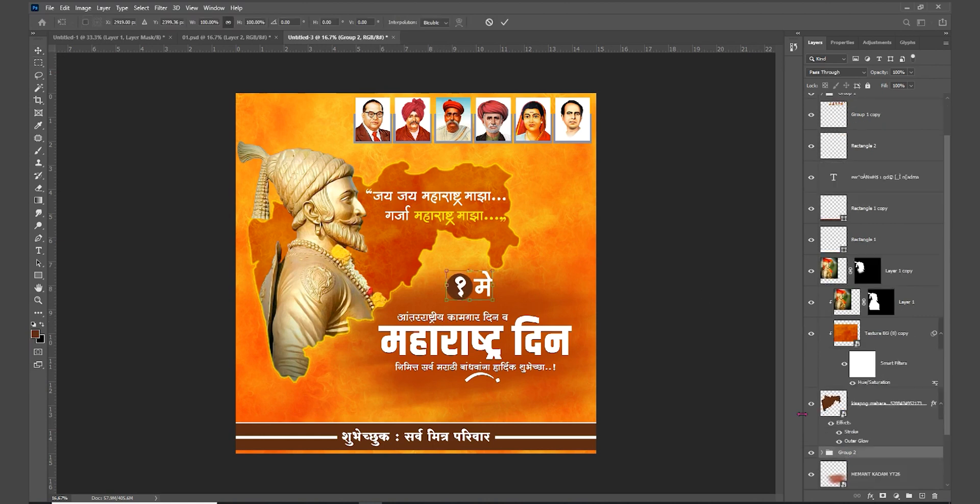
drag(490, 301, 489, 301)
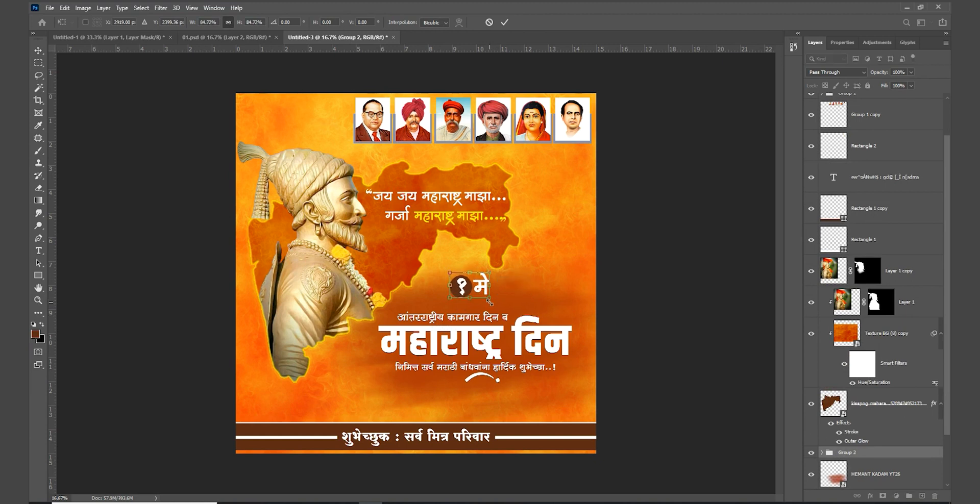
key(Return)
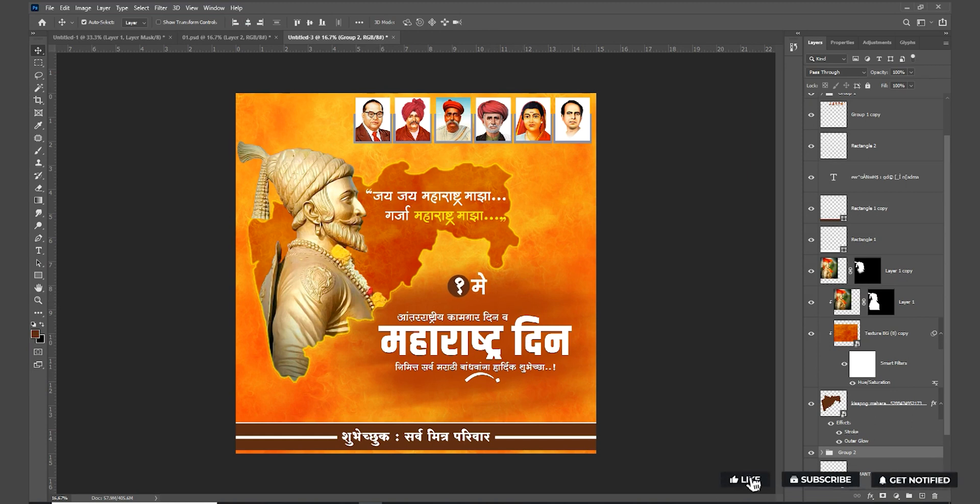
Step: Place 20190711_095937.png from the Birthday background PNG folder beneath the map layer, scaled to 33.53% past the poster's right edge
mouse_move(276, 502)
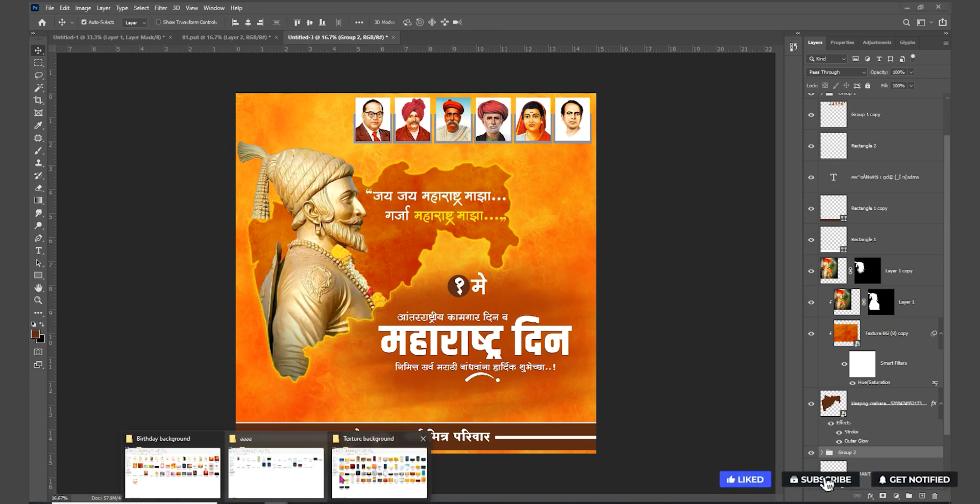
click(189, 484)
double_click(811, 122)
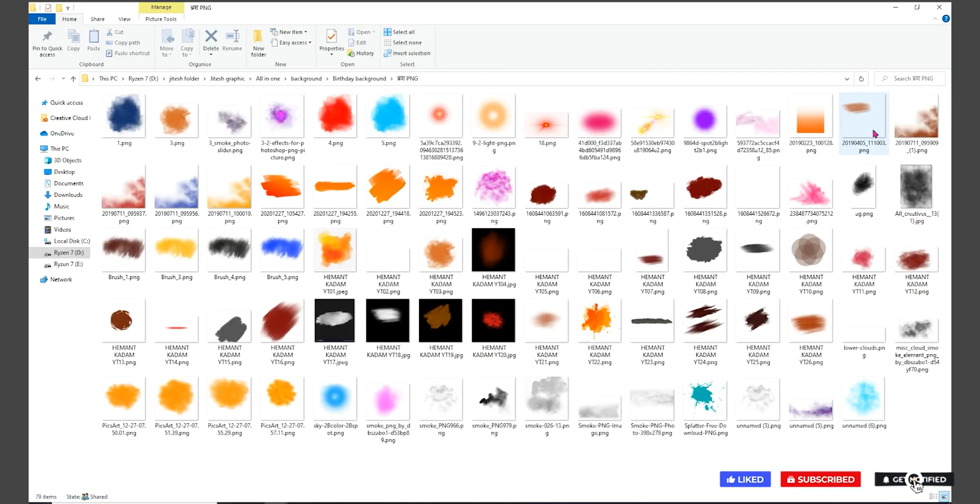
drag(110, 182, 378, 398)
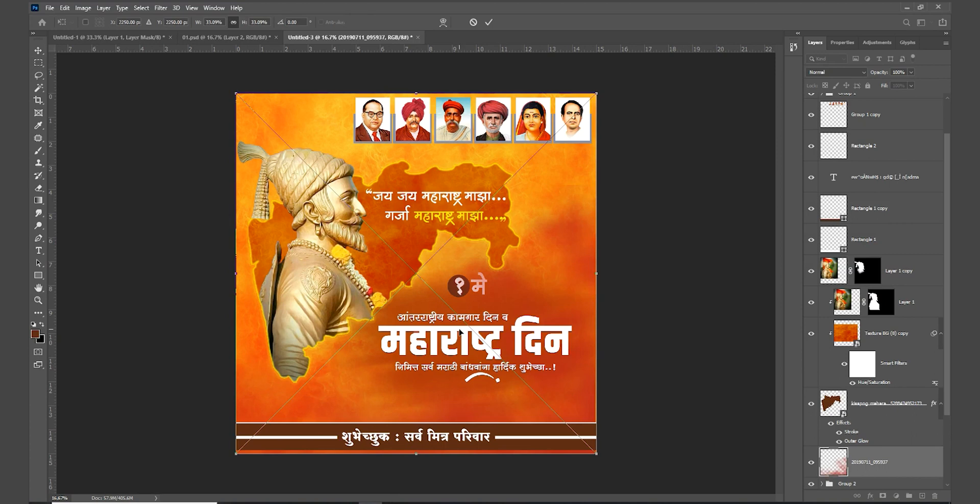
drag(593, 277, 602, 275)
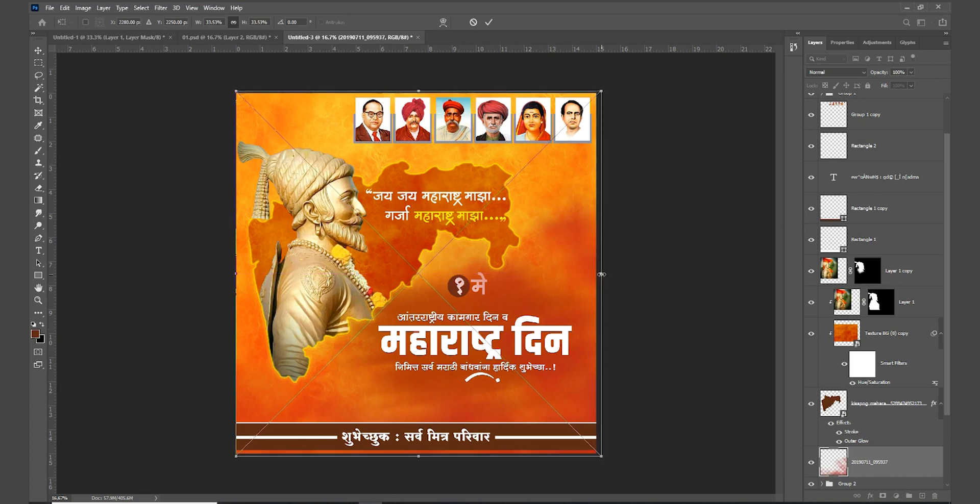
key(Return)
Step: Rasterize the placed 20190711_095937 smoke layer by way of the Eraser tool
key(e)
click(583, 261)
click(479, 198)
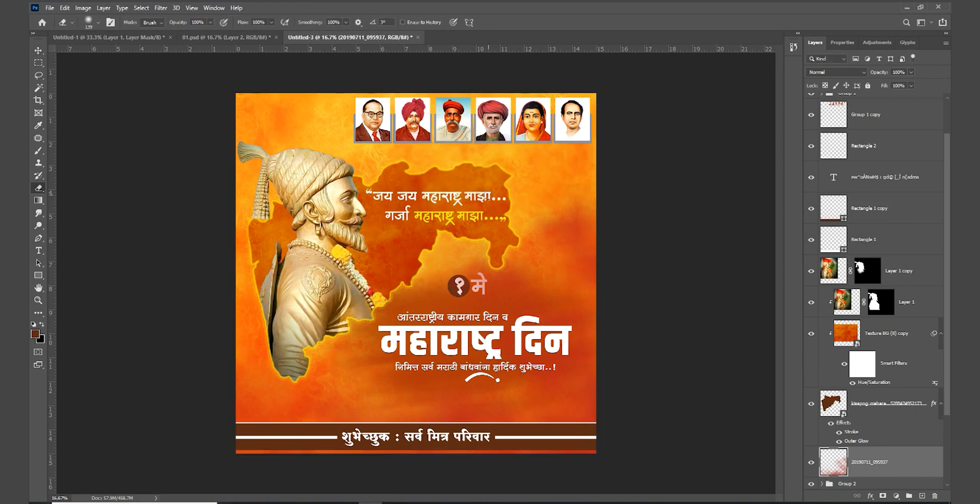
key(v)
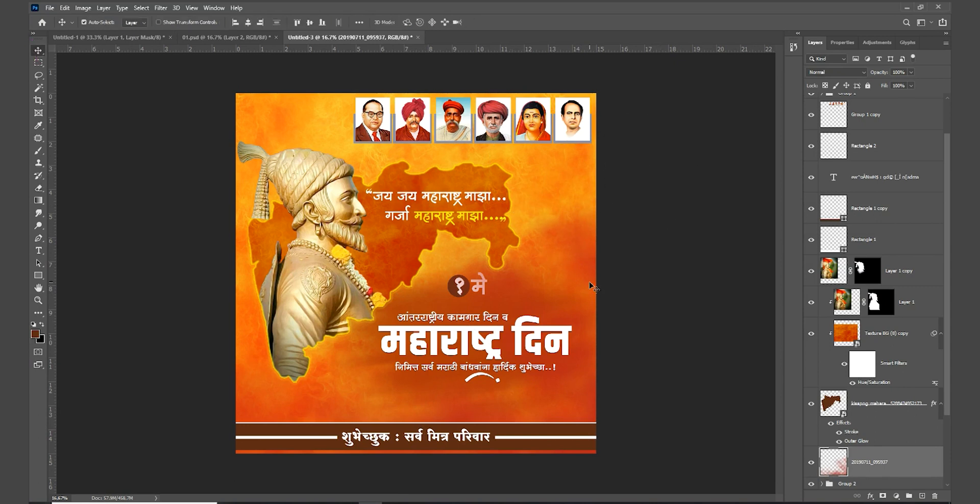
Step: Duplicate the 20190711_095937 smoke layer and flip the copy horizontally to cover the poster's opposite lower corner
key(ctrl+j)
key(ctrl+t)
right_click(543, 265)
click(563, 425)
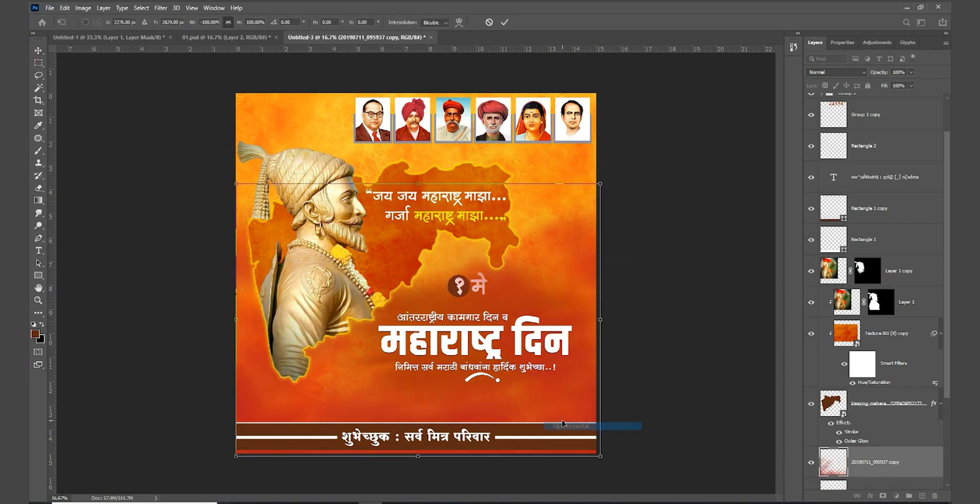
key(Return)
scroll(858, 462, down, 3)
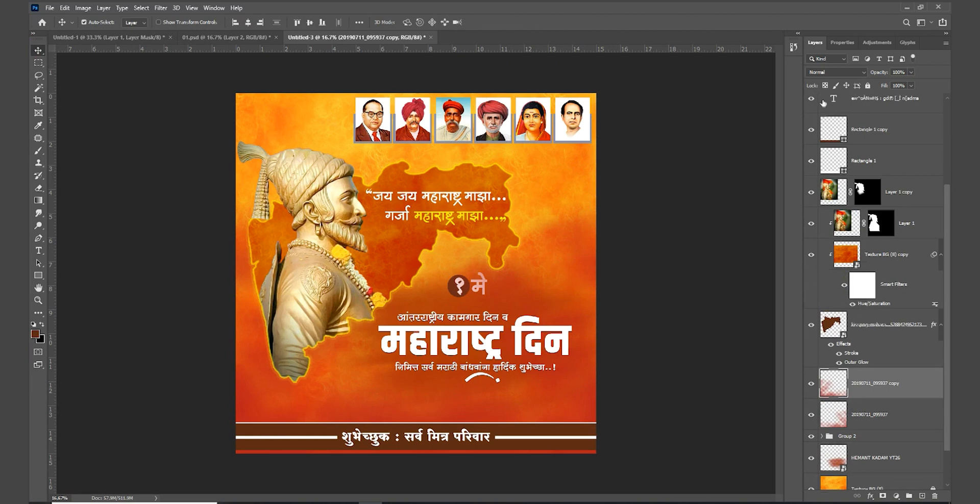
Step: Try successive blend modes on the 20190711_095937 copy smoke layer and apply one
click(827, 73)
key(Down)
key(Down)
key(Down)
key(Down)
key(Down)
key(Down)
key(Down)
key(Down)
key(Down)
key(Up)
key(Return)
Step: Compare blend modes on the original 20190711_095937 smoke layer and set it to Color Dodge
click(867, 424)
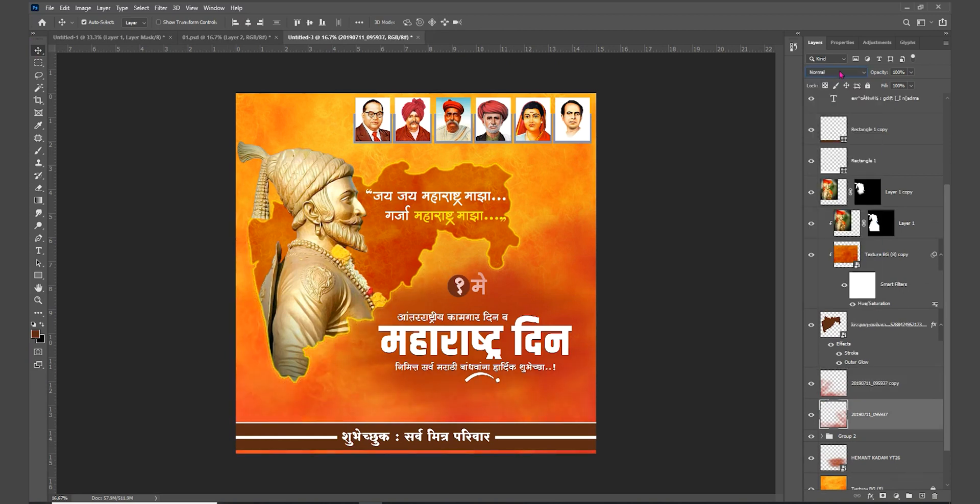
click(837, 73)
key(Down)
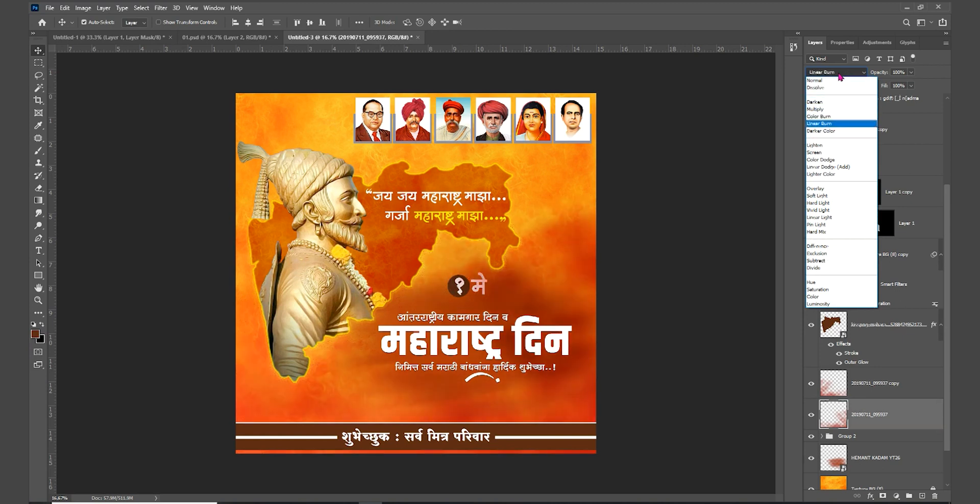
key(Down)
key(Down)
key(Down)
key(Down)
key(Down)
key(Down)
key(Down)
key(Down)
key(Down)
key(Down)
key(Down)
key(Down)
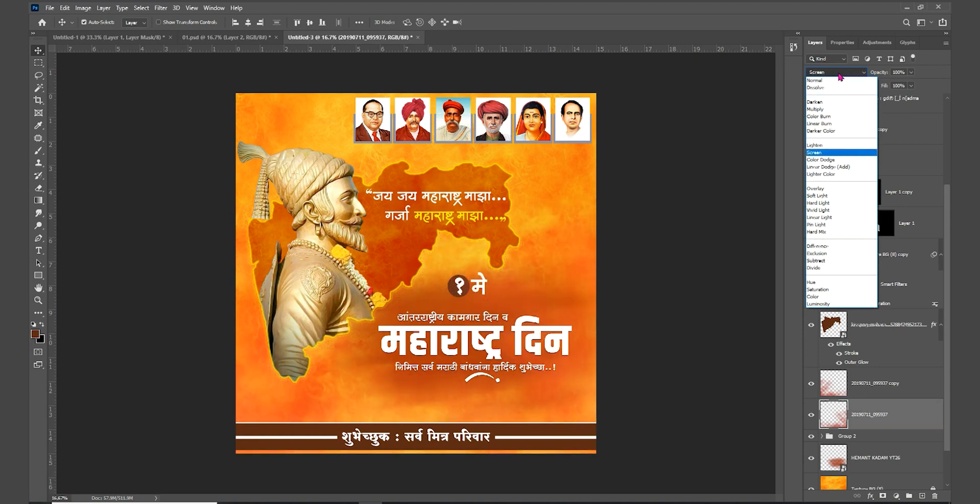
key(Down)
key(Down)
key(Down)
key(Down)
key(Down)
key(Down)
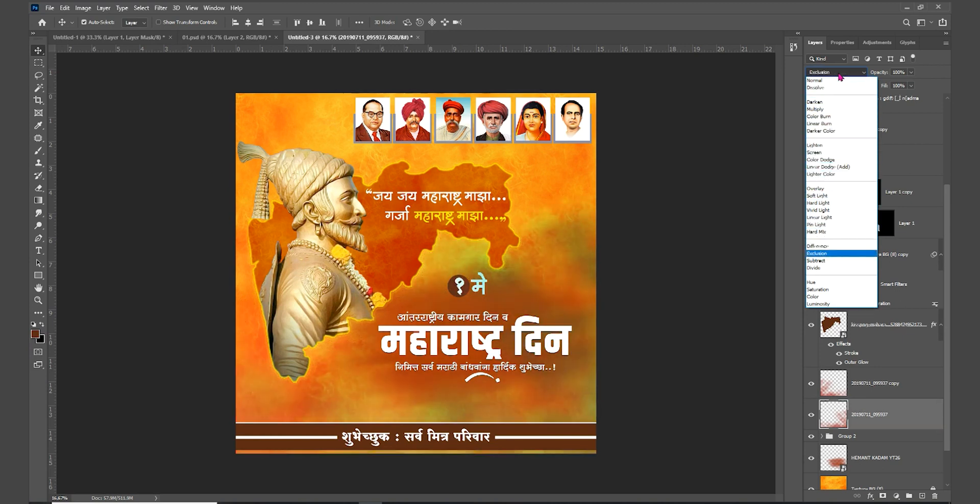
key(Down)
key(Down)
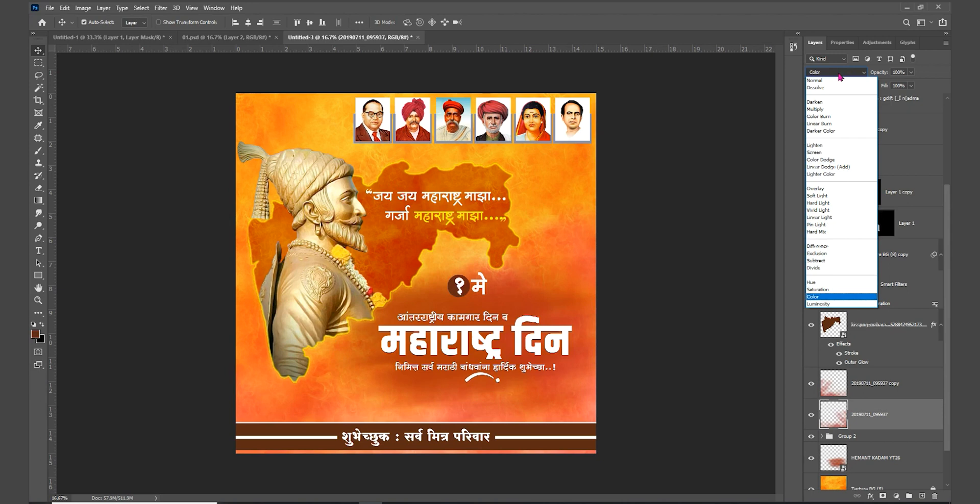
key(Up)
key(Up)
key(Up)
key(Up)
key(Up)
key(Up)
key(Up)
key(Up)
key(Up)
key(Up)
key(Up)
key(Up)
key(Up)
key(Up)
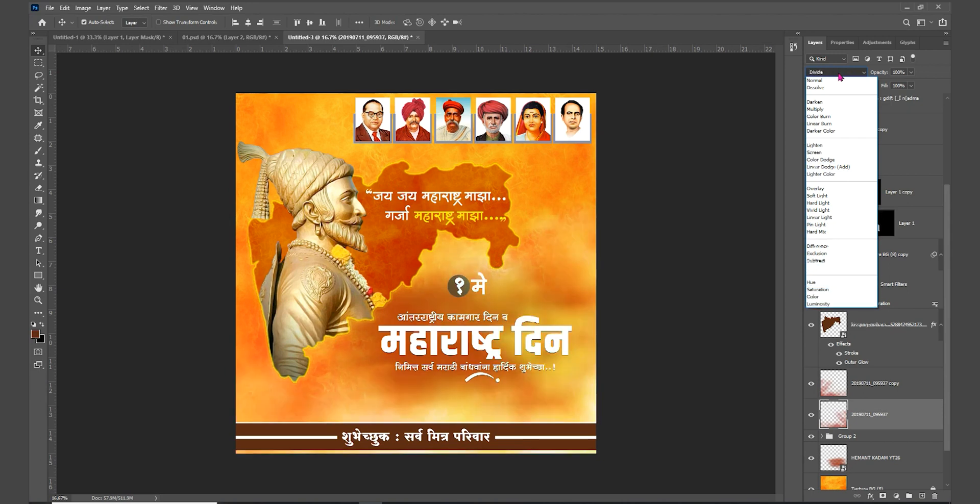
key(Up)
key(Up)
key(Up)
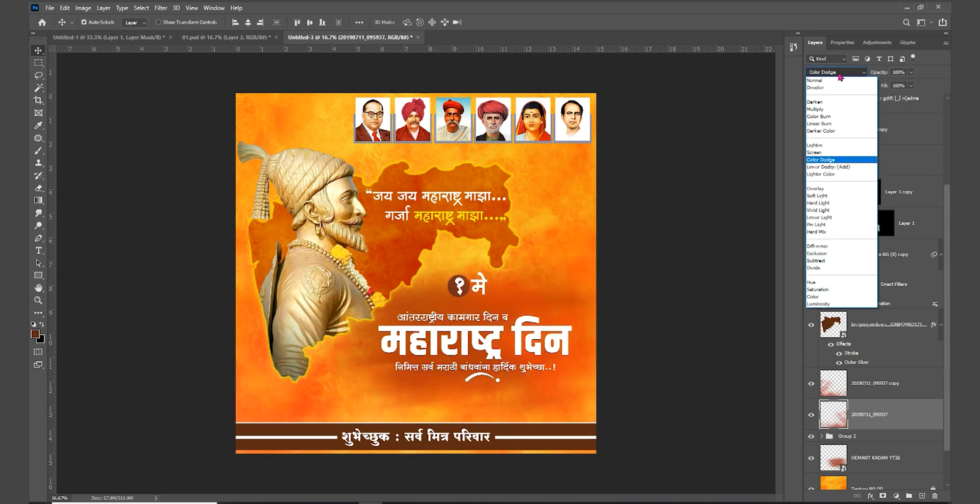
key(Return)
Step: Move both 20190711_095937 smoke layers beneath Group 2, with HEMANT KADAM YT26 placed between them
click(811, 415)
click(811, 415)
shift+click(881, 386)
drag(881, 402, 867, 437)
drag(865, 470, 878, 402)
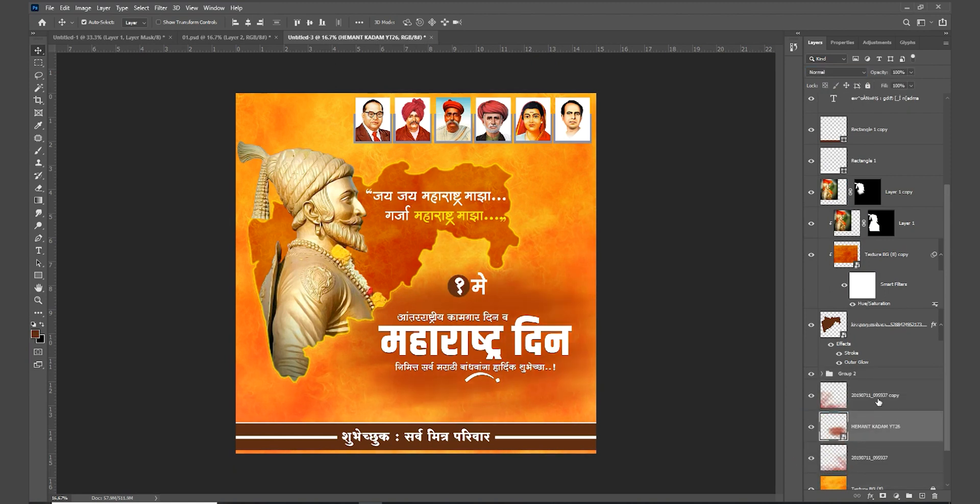
click(713, 359)
click(882, 399)
Step: Place the 2121215.png designer logo from the aaaa folder above Group 1 copy, scaled down into the poster's empty upper corner
scroll(883, 391, up, 5)
click(826, 155)
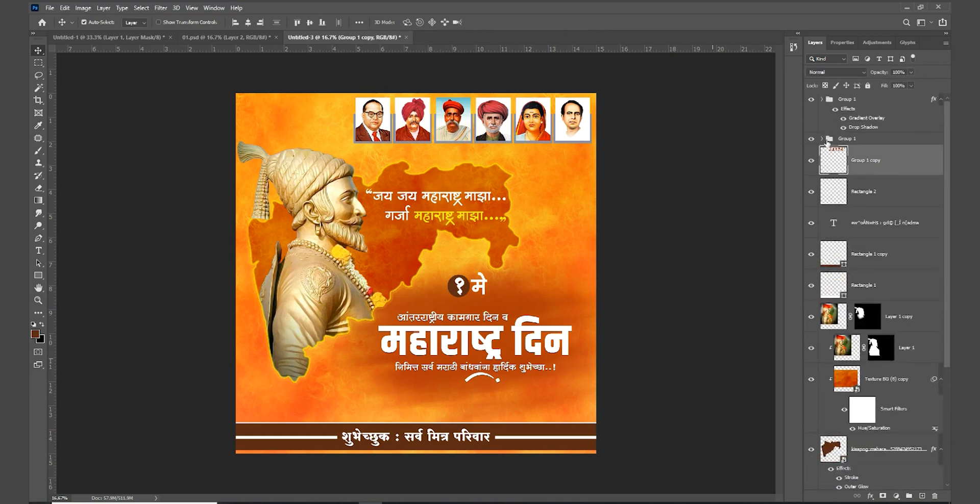
click(274, 465)
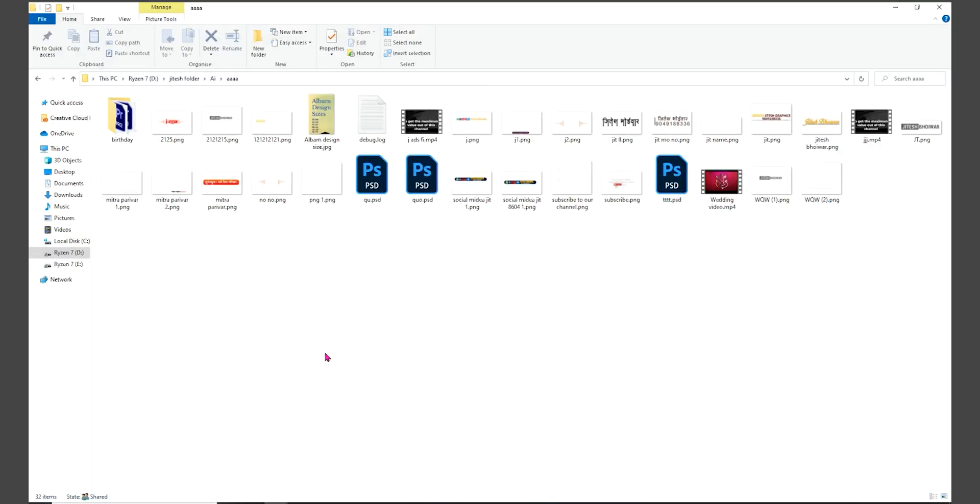
click(227, 121)
drag(228, 120, 477, 332)
drag(544, 272, 271, 108)
key(Return)
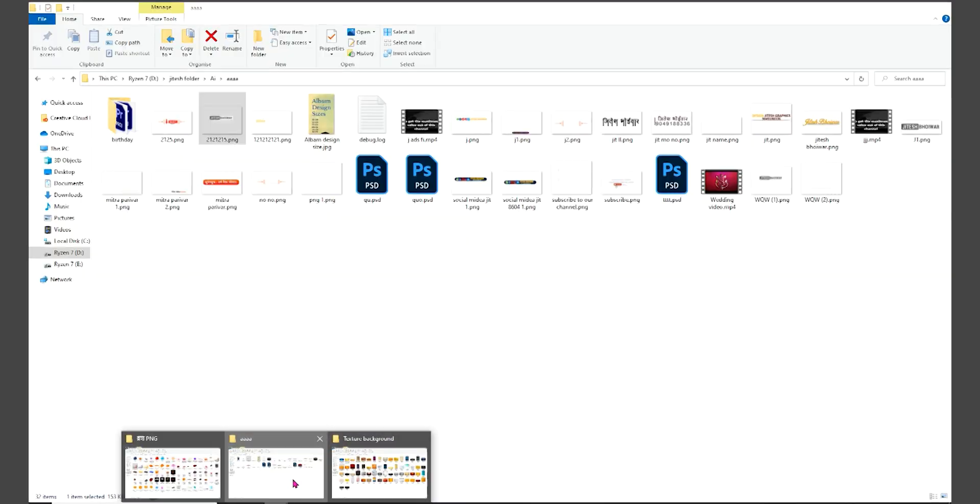
Step: Place the WQW (2).png watermark from the aaaa folder, scaled to about 109.23% and positioned just above the footer bar
click(273, 462)
drag(368, 503, 427, 462)
drag(438, 289, 438, 332)
drag(417, 173, 417, 143)
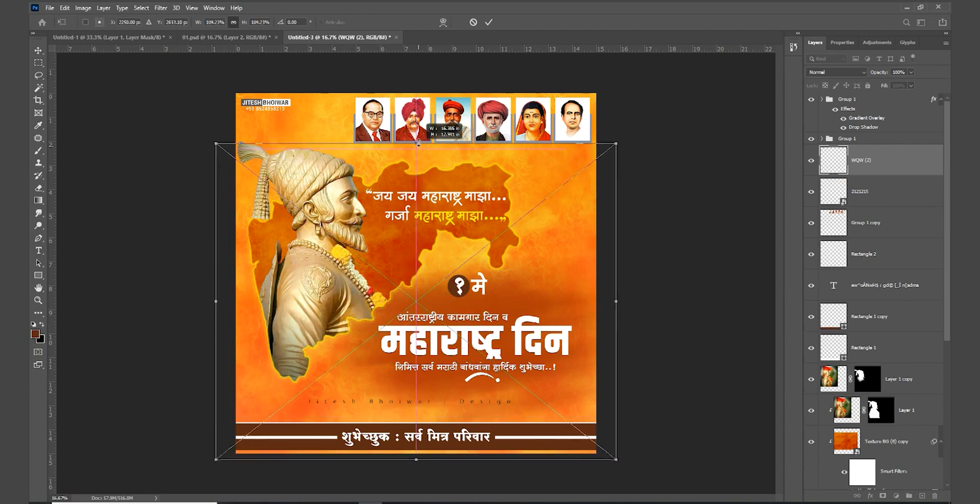
drag(415, 239, 415, 244)
key(Return)
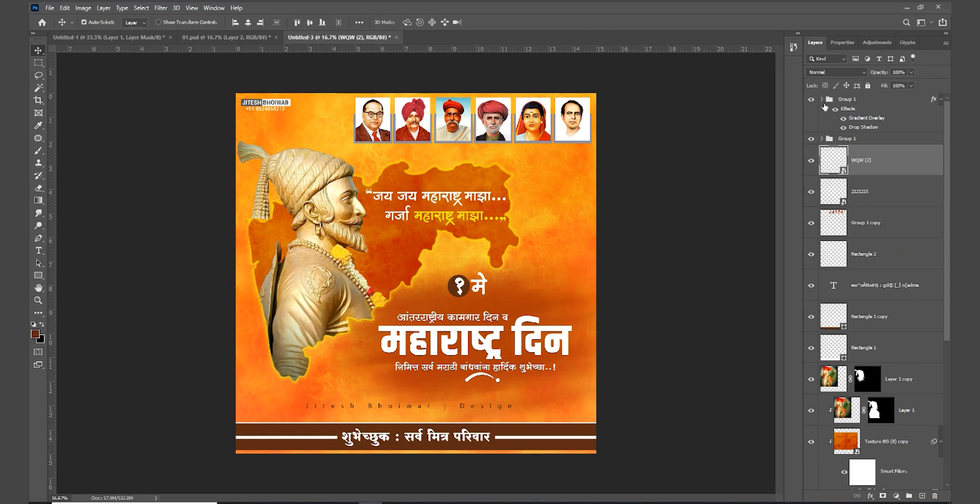
Step: Try a Color Lookup adjustment with the 2Strip.look 3D LUT inside the title text group
click(822, 99)
click(850, 100)
click(896, 495)
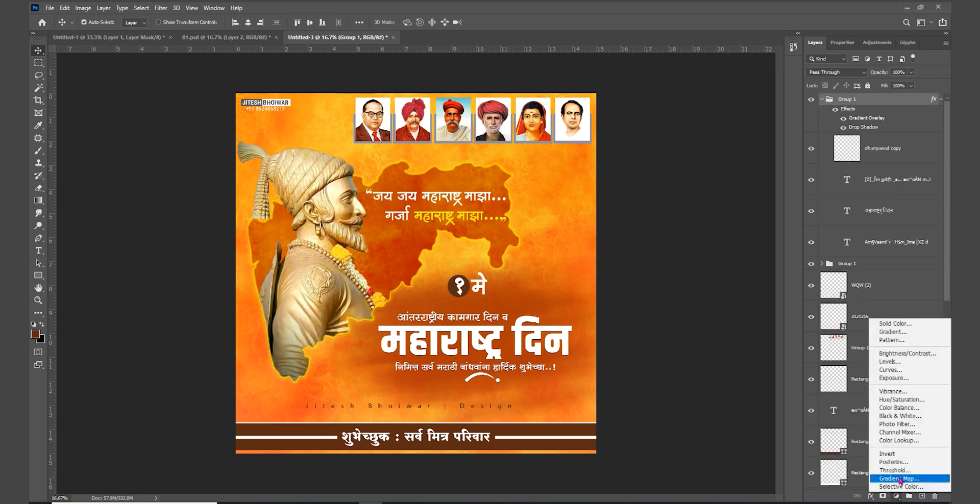
click(901, 443)
click(868, 83)
click(852, 36)
key(Down)
key(Down)
key(Down)
key(Down)
key(Down)
key(Down)
key(Down)
key(Down)
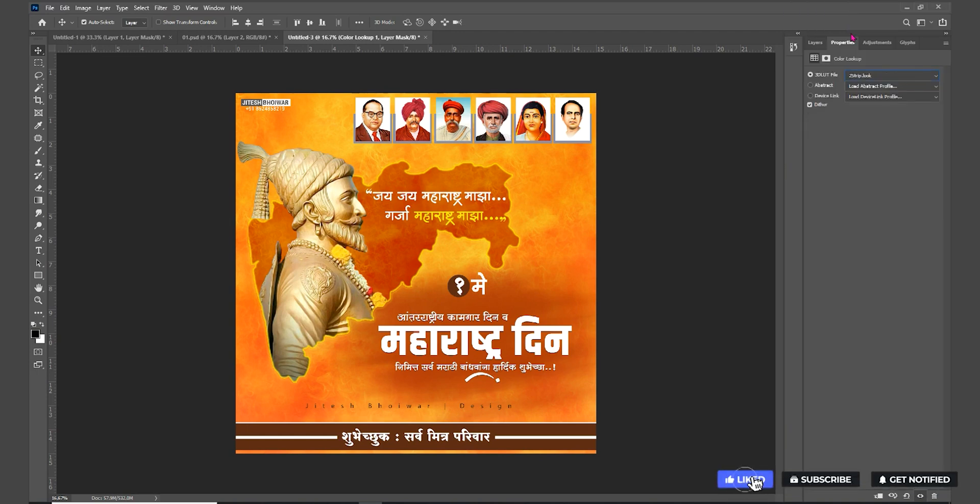
click(816, 43)
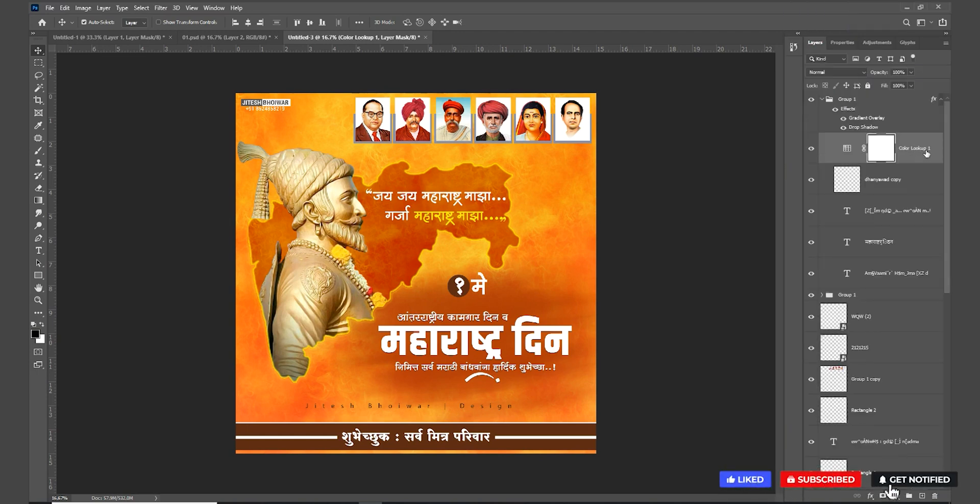
Step: Try the Color Lookup 1 adjustment beneath the title group's text layers, and collapse the group
drag(919, 150, 908, 279)
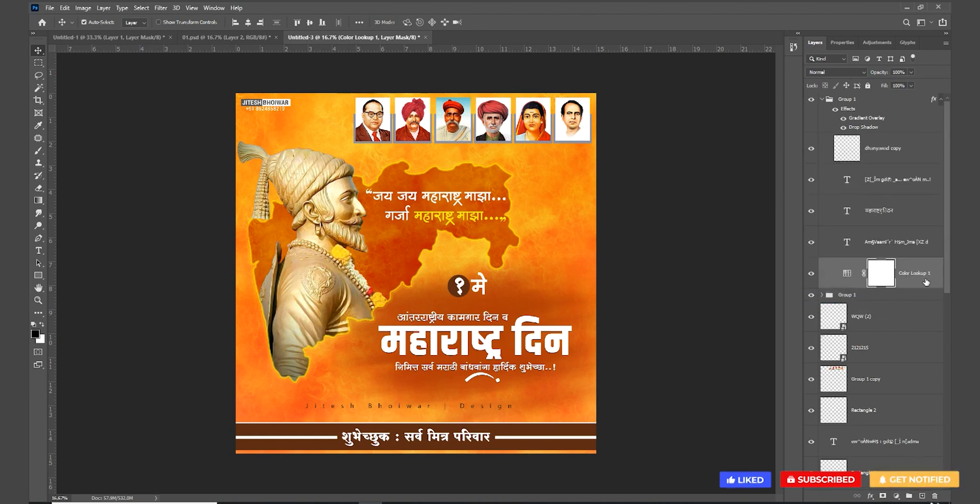
click(847, 100)
click(821, 99)
Step: Add a Color Lookup adjustment directly above the WQW (2) watermark layer, using the 3Strip.look 3D LUT
click(853, 141)
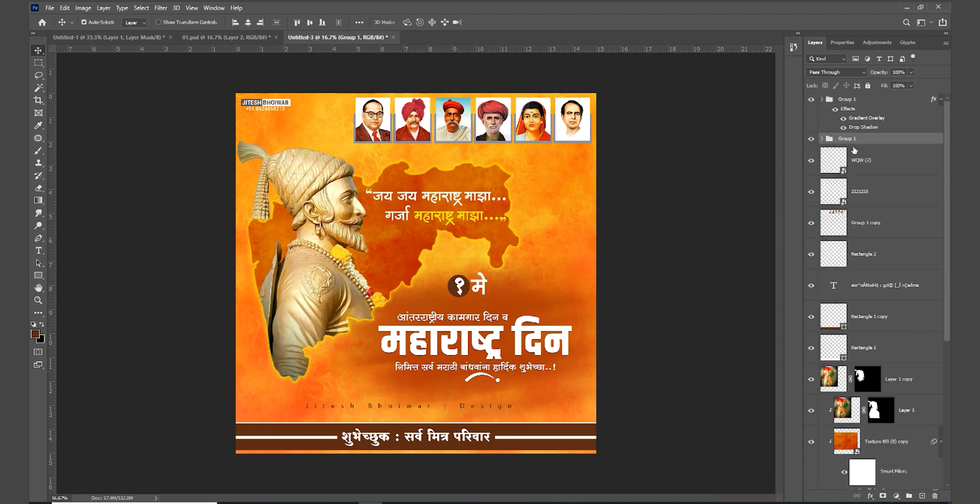
click(884, 171)
click(897, 496)
click(899, 448)
click(893, 76)
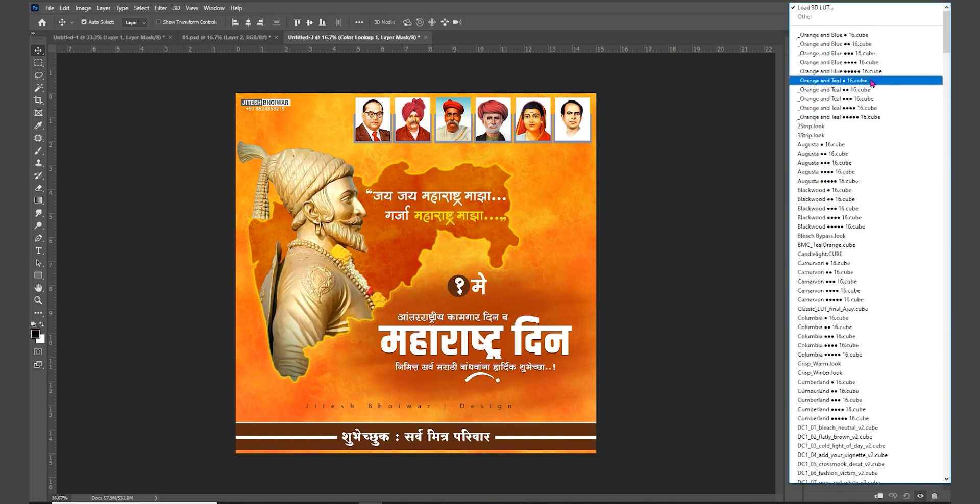
click(859, 104)
key(Down)
key(Down)
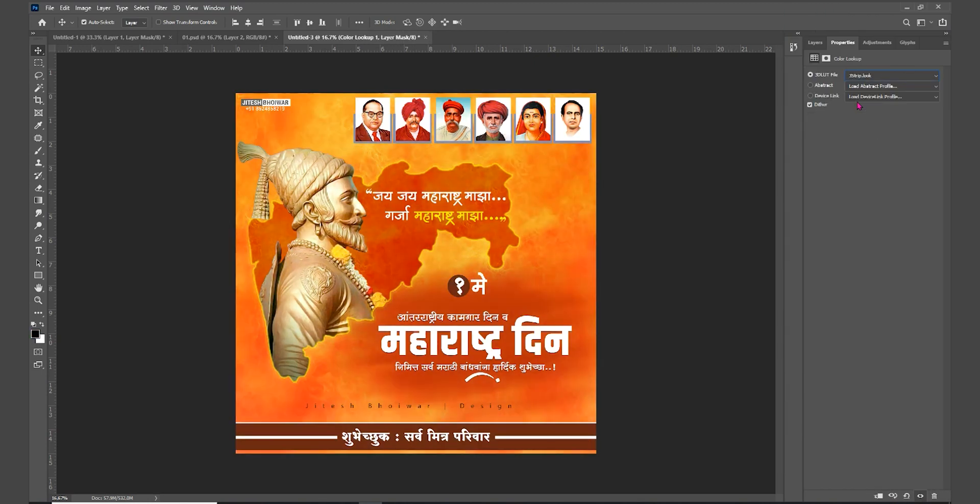
click(768, 134)
click(817, 42)
click(817, 43)
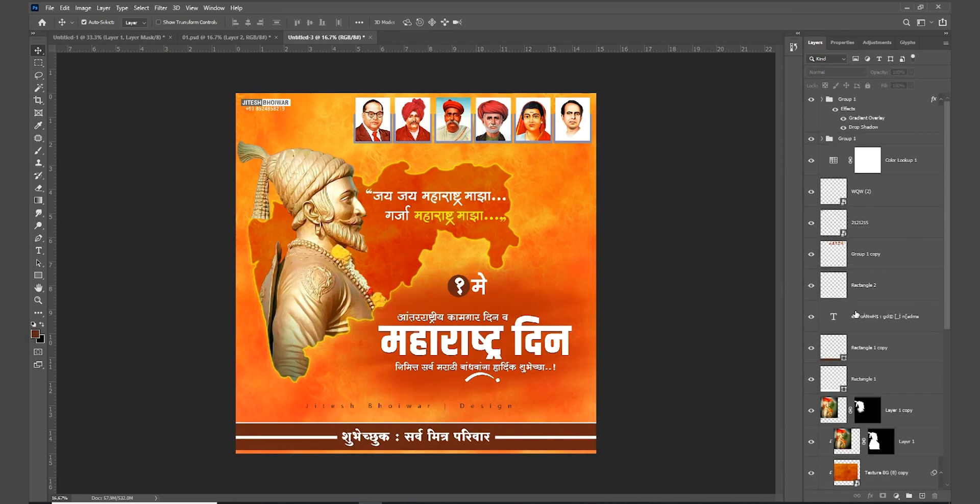
Step: Lower the Color Lookup 1 adjustment layer's opacity to 70%
click(900, 168)
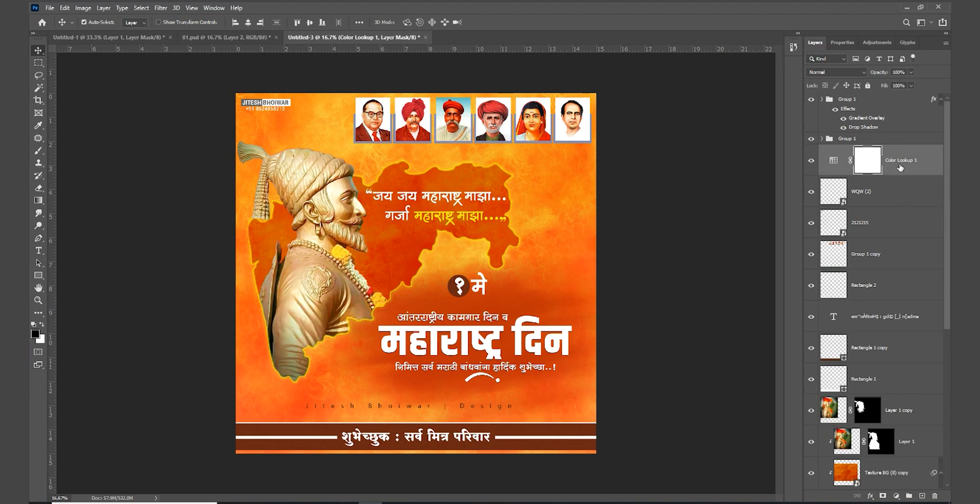
click(899, 167)
mouse_move(882, 75)
mouse_down()
mouse_move(862, 76)
mouse_move(879, 76)
mouse_up()
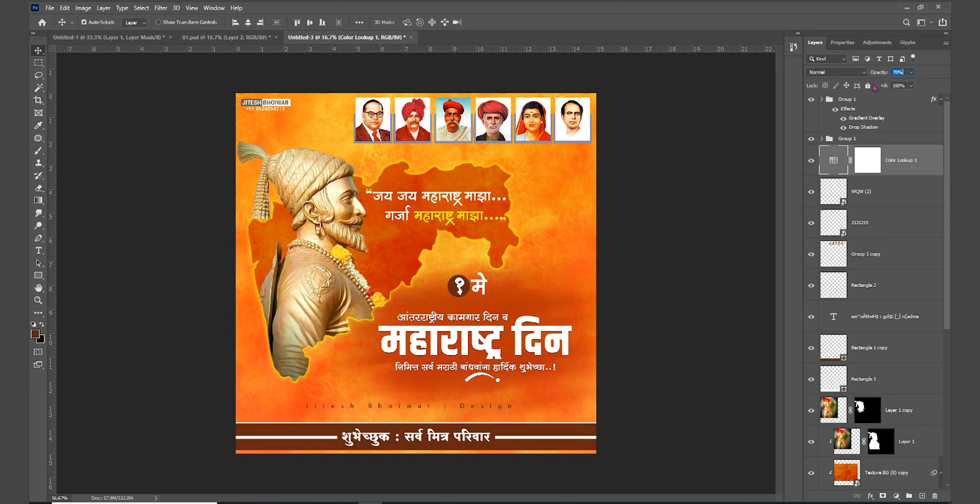
click(679, 189)
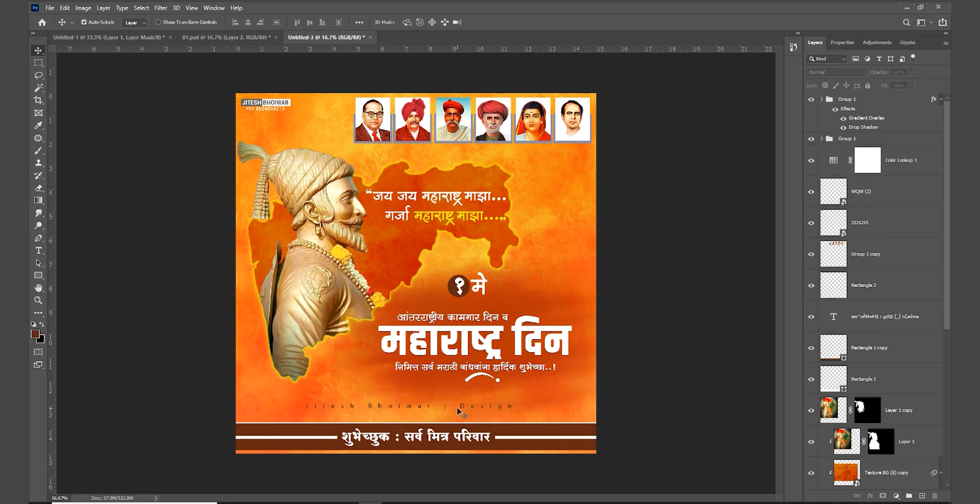
click(813, 101)
click(813, 101)
click(848, 101)
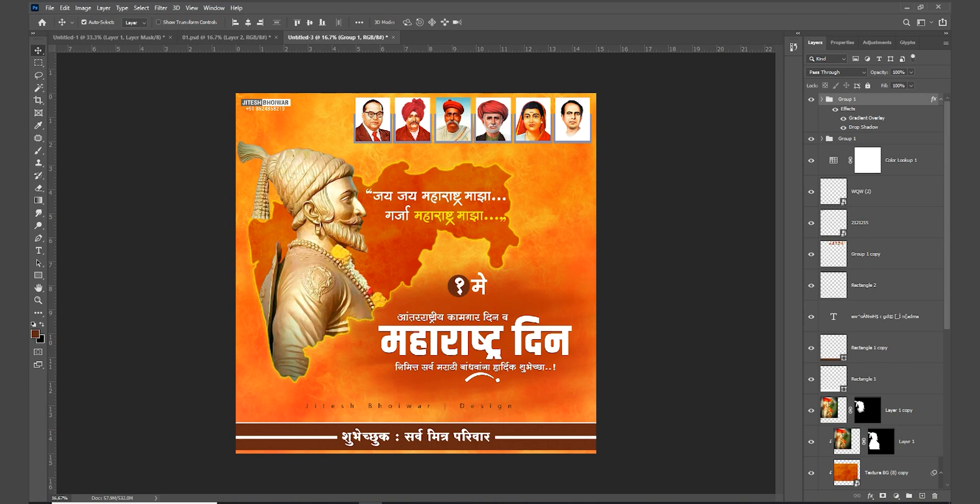
click(896, 496)
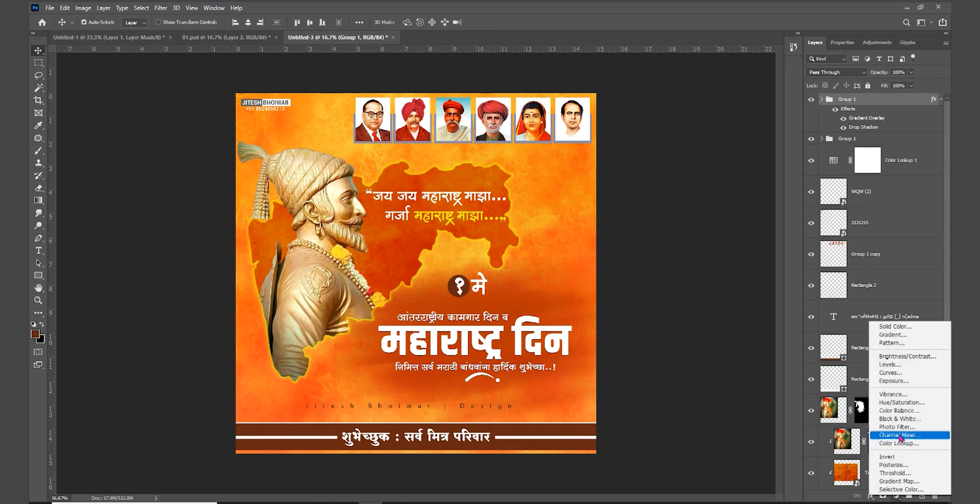
click(671, 271)
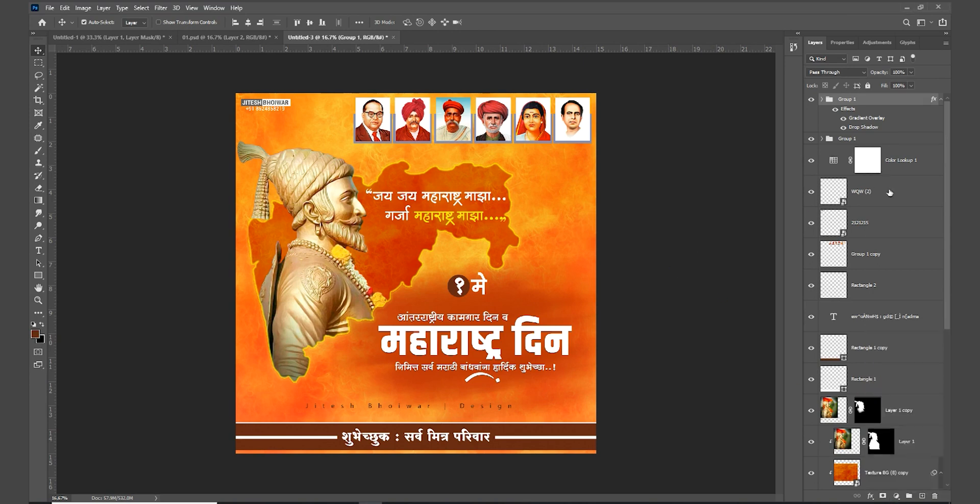
Step: Add a Levels adjustment above Color Lookup 1 with input levels 11, 1.13 and 243 and an output white level of 239
click(899, 164)
click(896, 496)
click(890, 366)
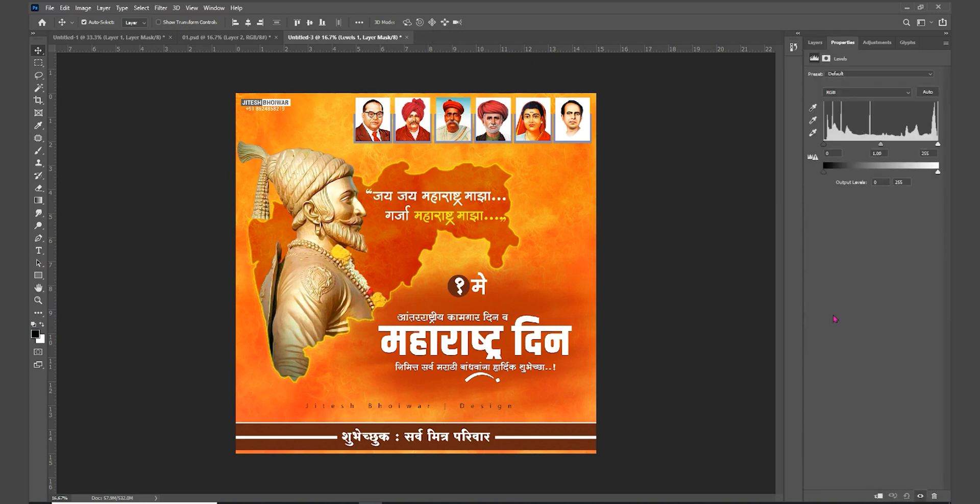
drag(824, 145, 877, 150)
drag(938, 145, 932, 177)
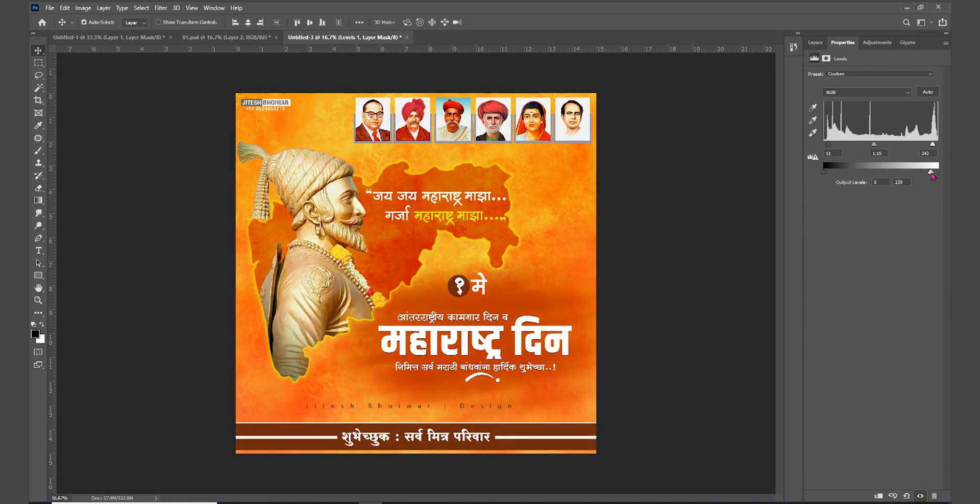
click(739, 181)
click(814, 41)
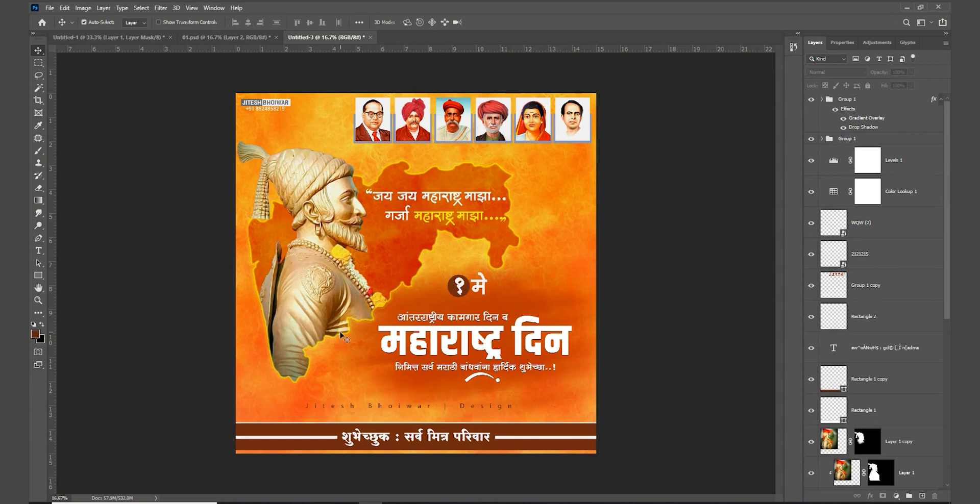
click(290, 333)
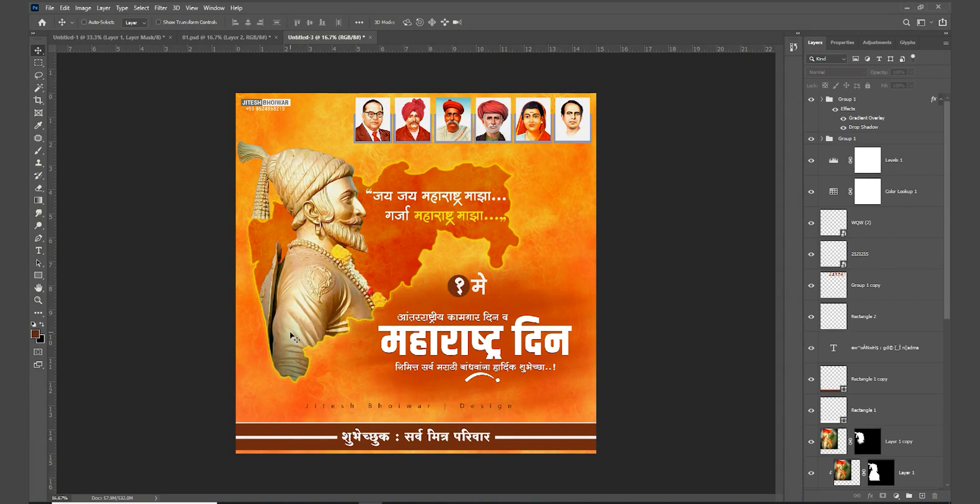